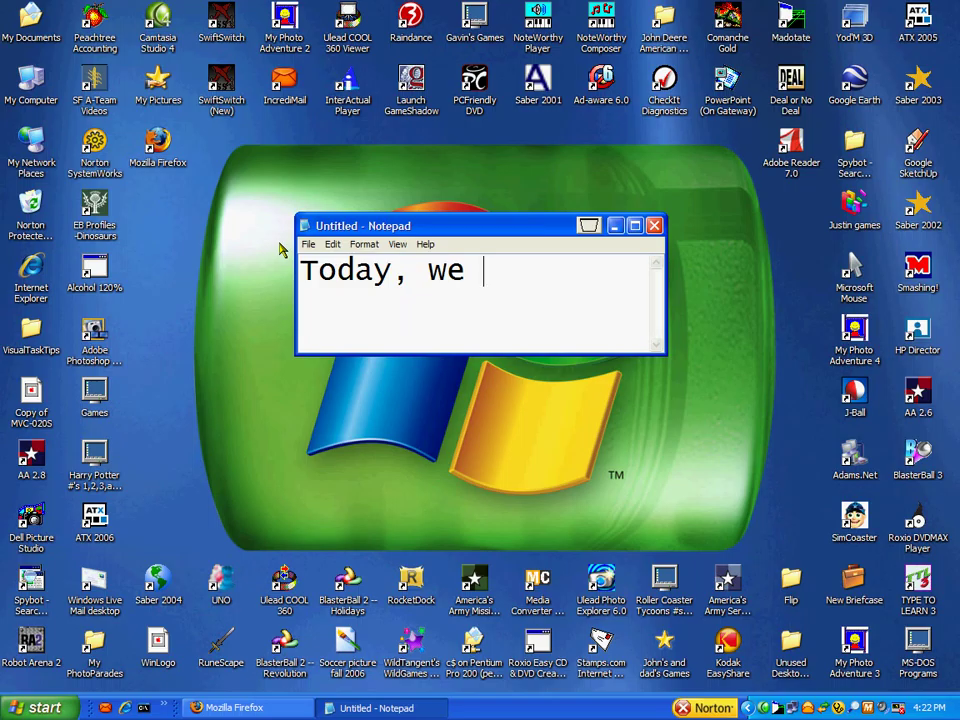
- Complete the note so that it reads "Today, we introduce..."
{"action": "type", "text": "intru"}
{"action": "key", "text": "BackSpace"}
{"action": "type", "text": "o"}
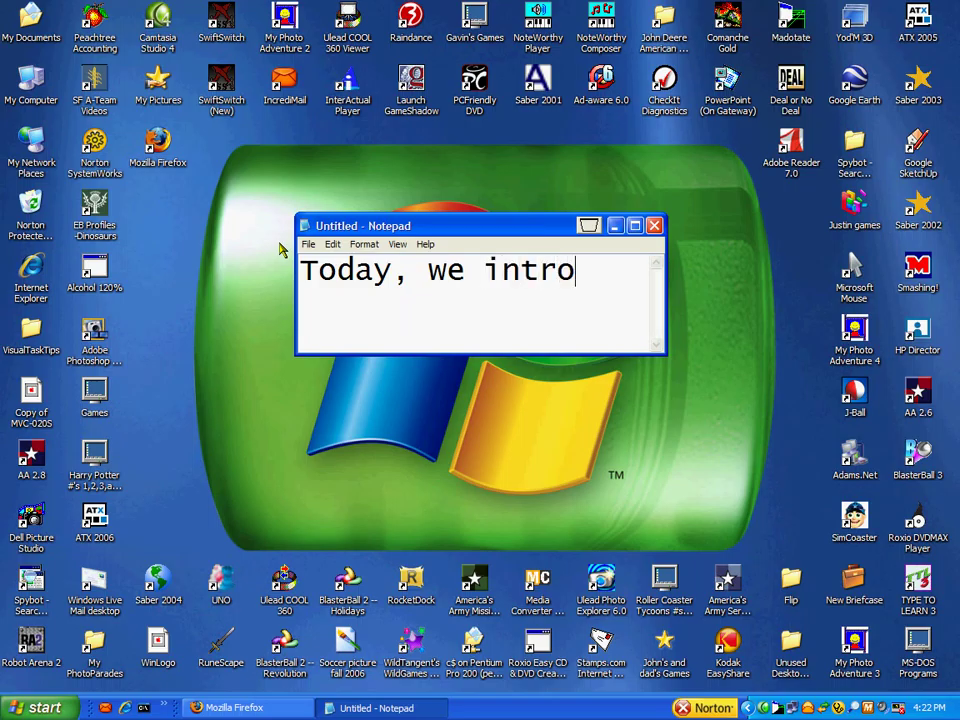
{"action": "type", "text": "duce..."}
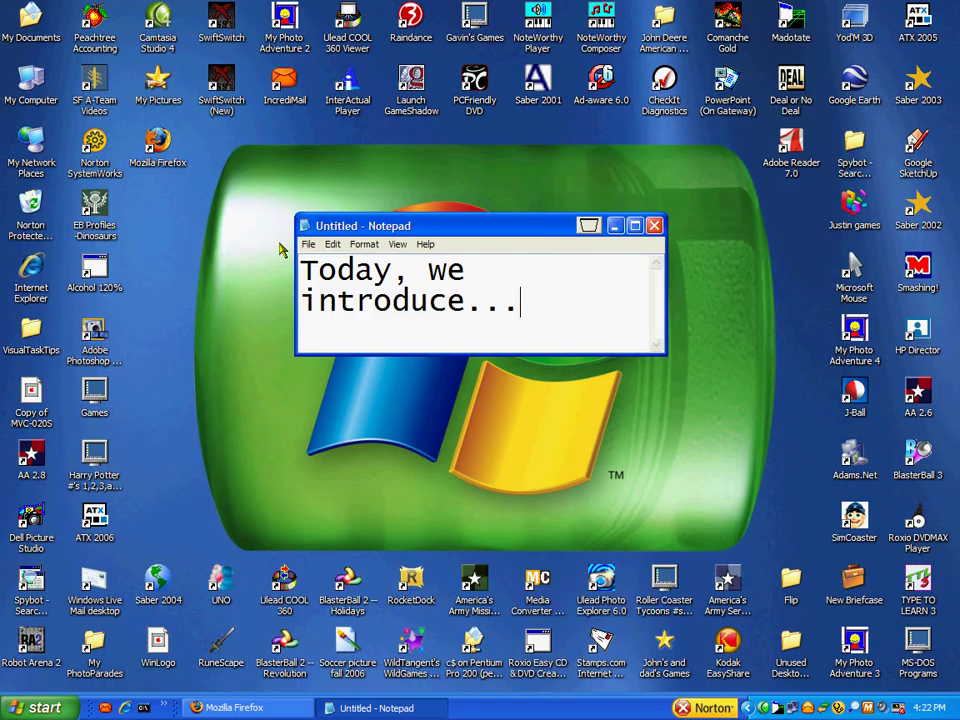
- Replace the whole note with "YOD'M 3D!!!"
{"action": "left_click_drag", "start_coordinate": [570, 321], "coordinate": [223, 240]}
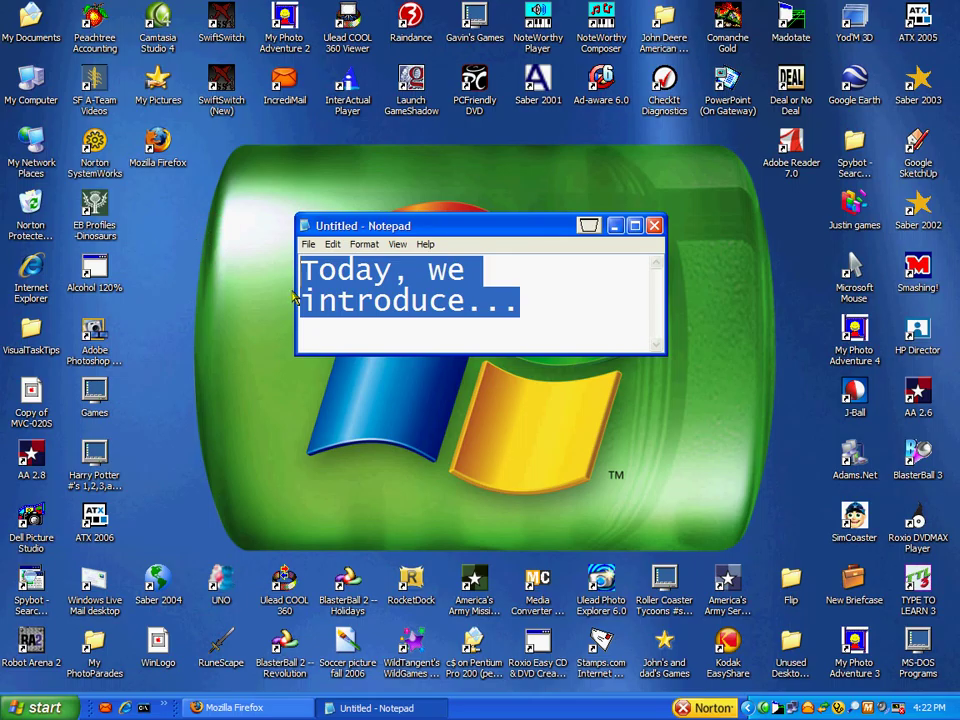
{"action": "type", "text": "YOD'"}
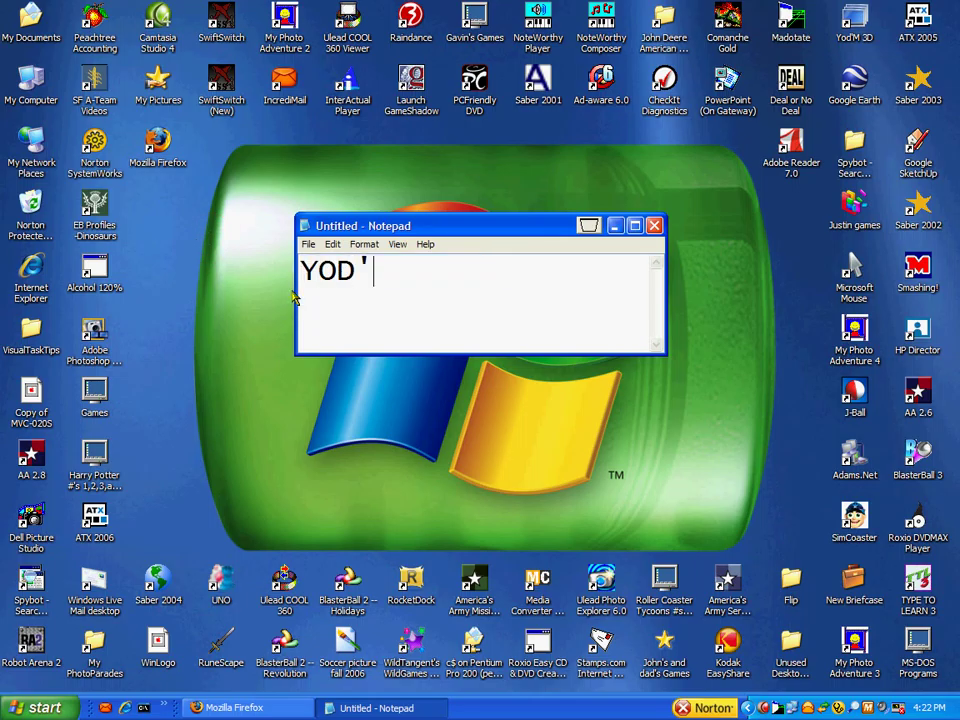
{"action": "type", "text": "M 3D!!!"}
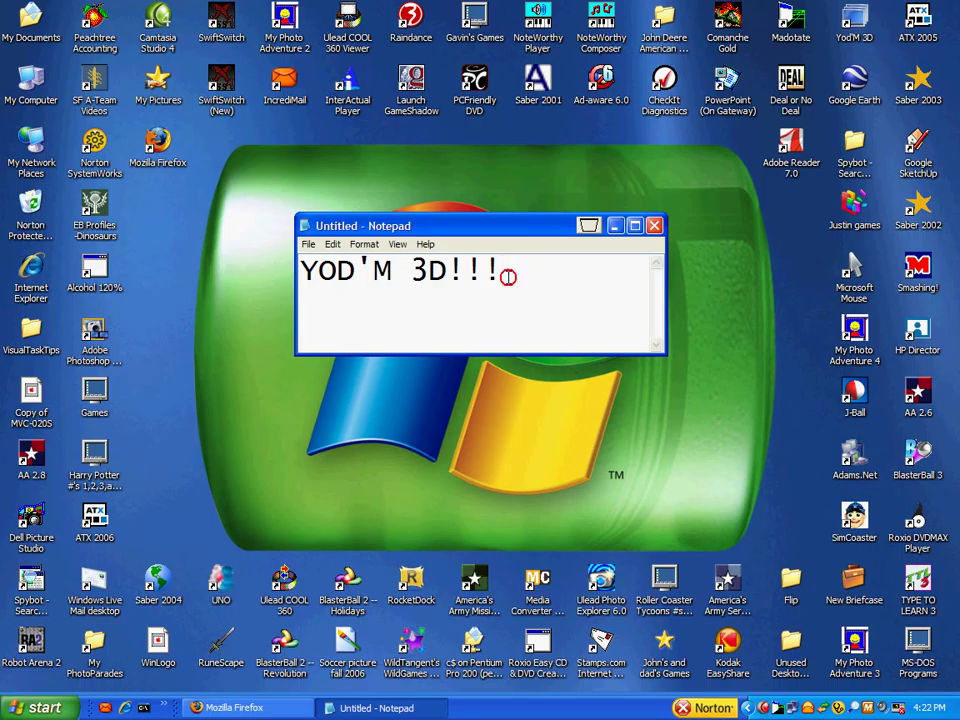
- Replace the note with "Yod'm 3d is a program that allows you to have 4 desktops, with only one user!" and make its window taller
{"action": "key", "text": "ctrl+a"}
{"action": "key", "text": "Delete"}
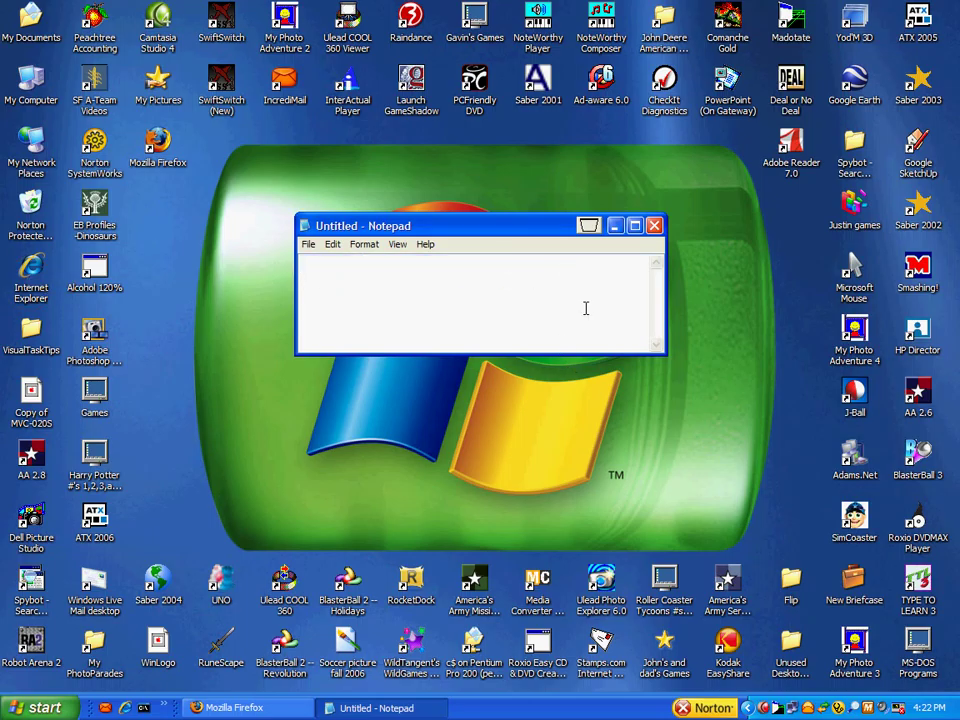
{"action": "type", "text": "Yod'm 3d i"}
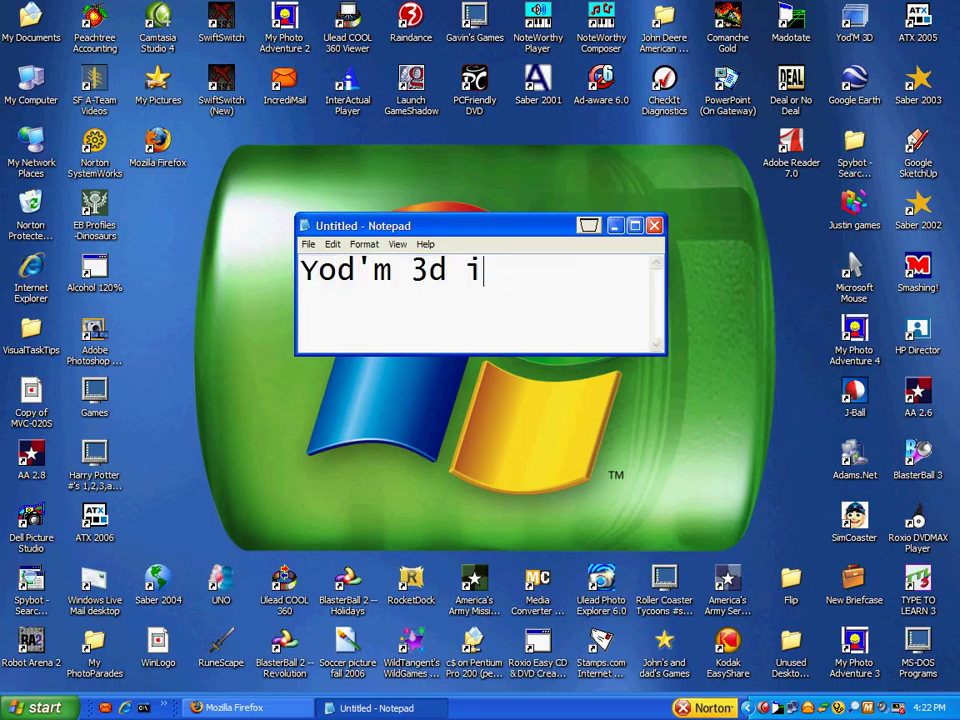
{"action": "type", "text": "s a program t"}
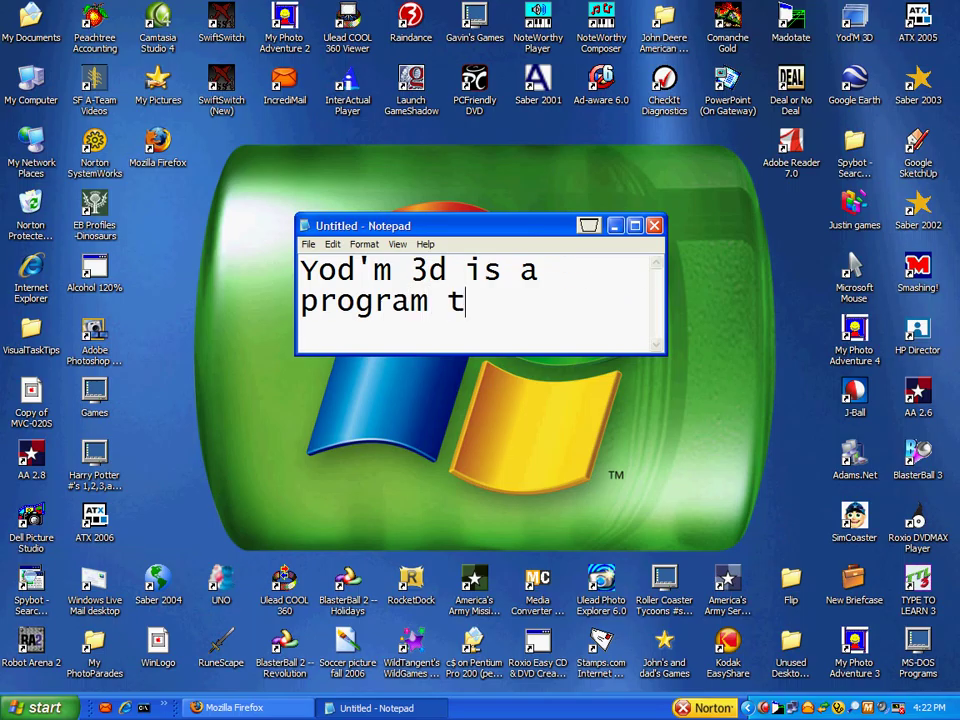
{"action": "type", "text": "hat allows you to"}
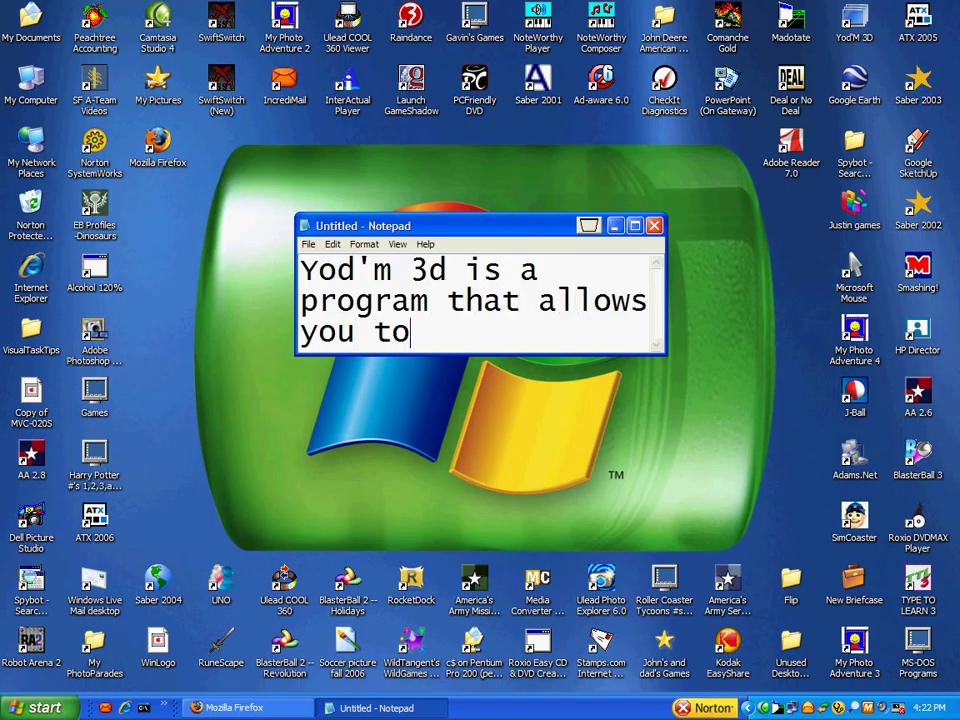
{"action": "type", "text": " have 4"}
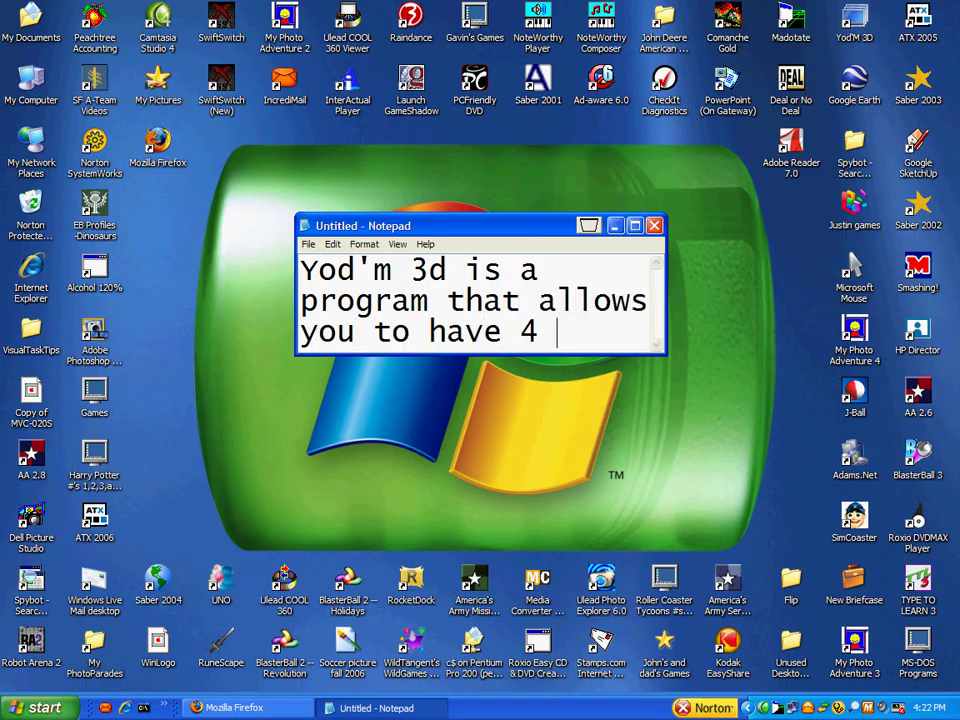
{"action": "type", "text": " desktops"}
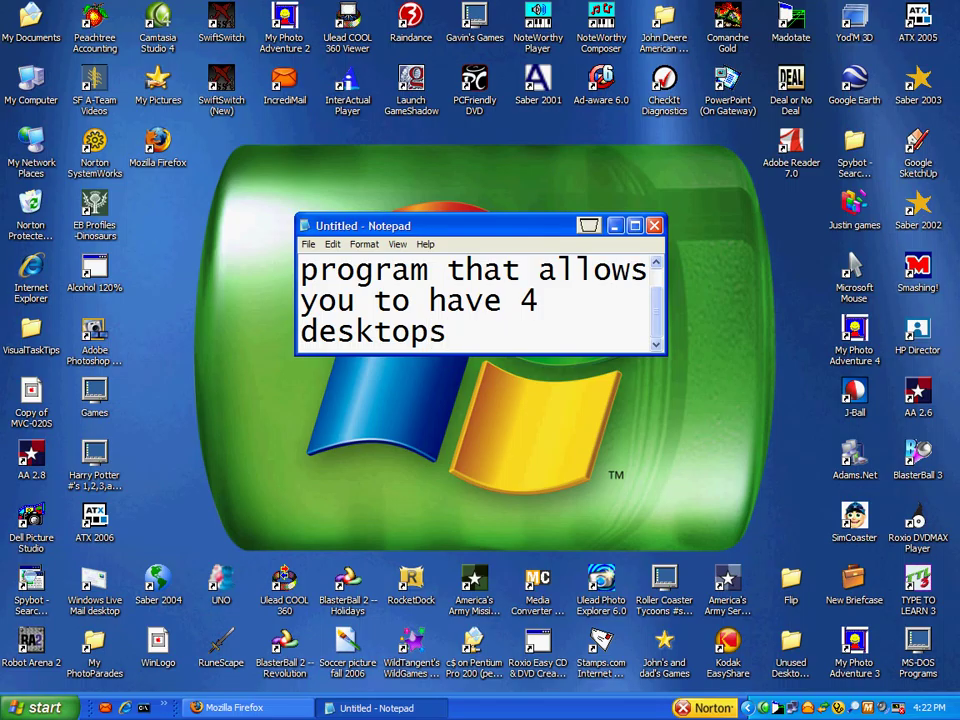
{"action": "type", "text": ", with on"}
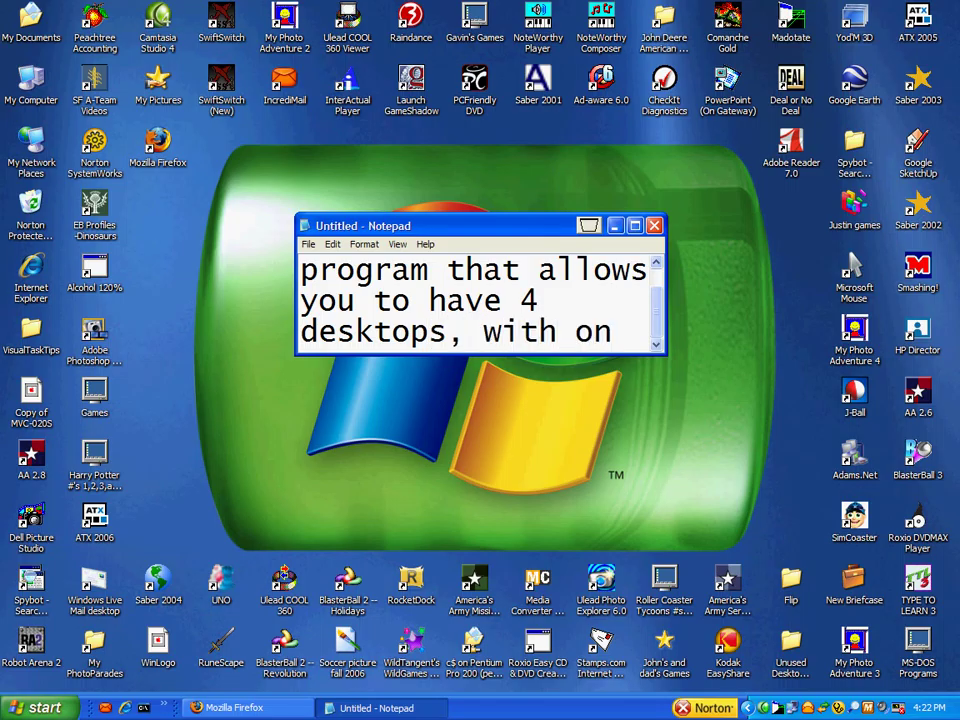
{"action": "type", "text": "ly one user"}
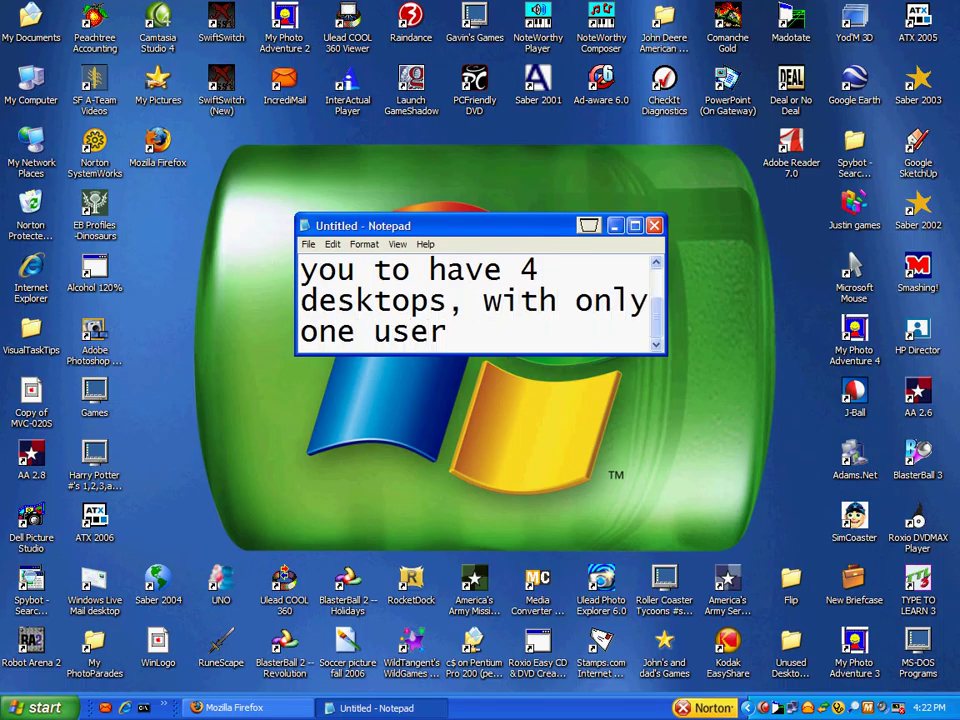
{"action": "type", "text": "!"}
{"action": "left_click_drag", "start_coordinate": [614, 352], "coordinate": [611, 577]}
- Replace the description in the note with "Lets go and fetch it off the internet!"
{"action": "left_click_drag", "start_coordinate": [584, 460], "coordinate": [286, 222]}
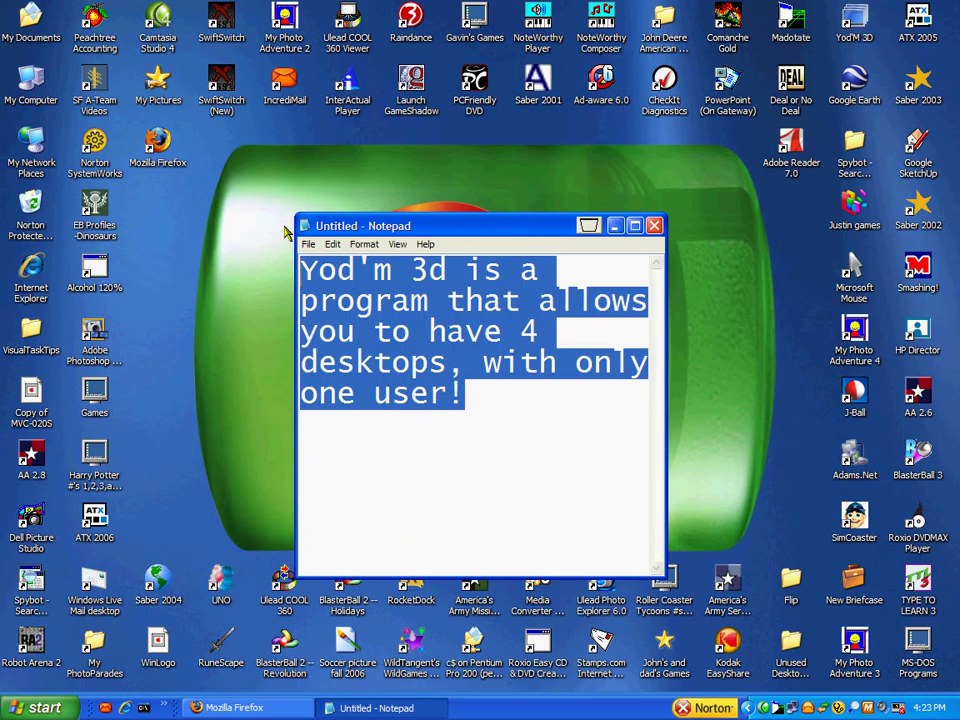
{"action": "key", "text": "BackSpace"}
{"action": "type", "text": "Lets"}
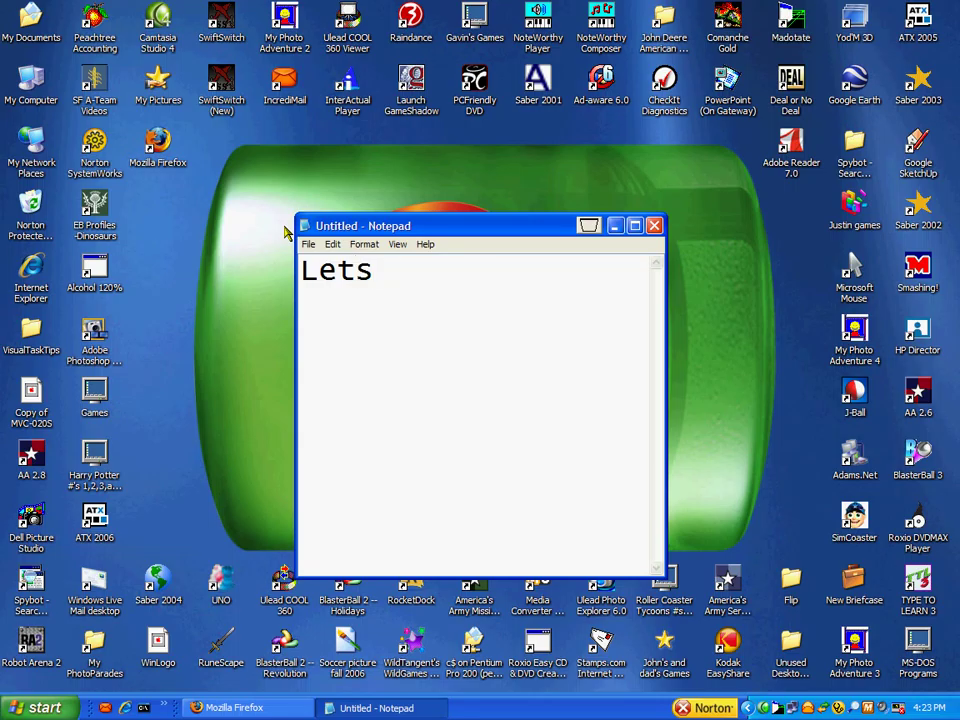
{"action": "type", "text": " go and fetch it "}
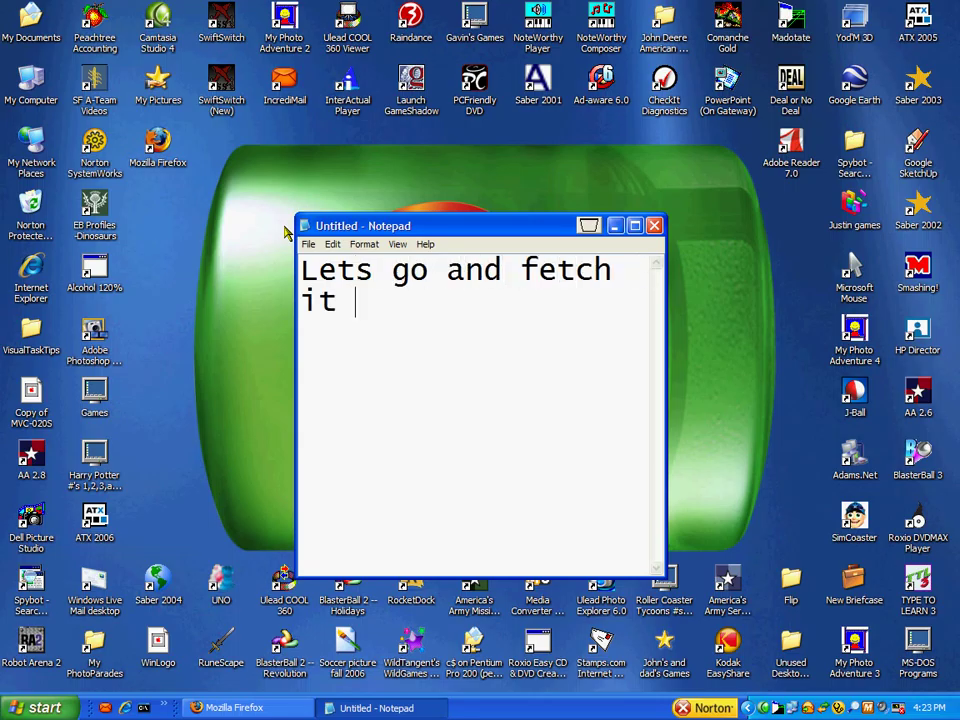
{"action": "type", "text": "off the interne"}
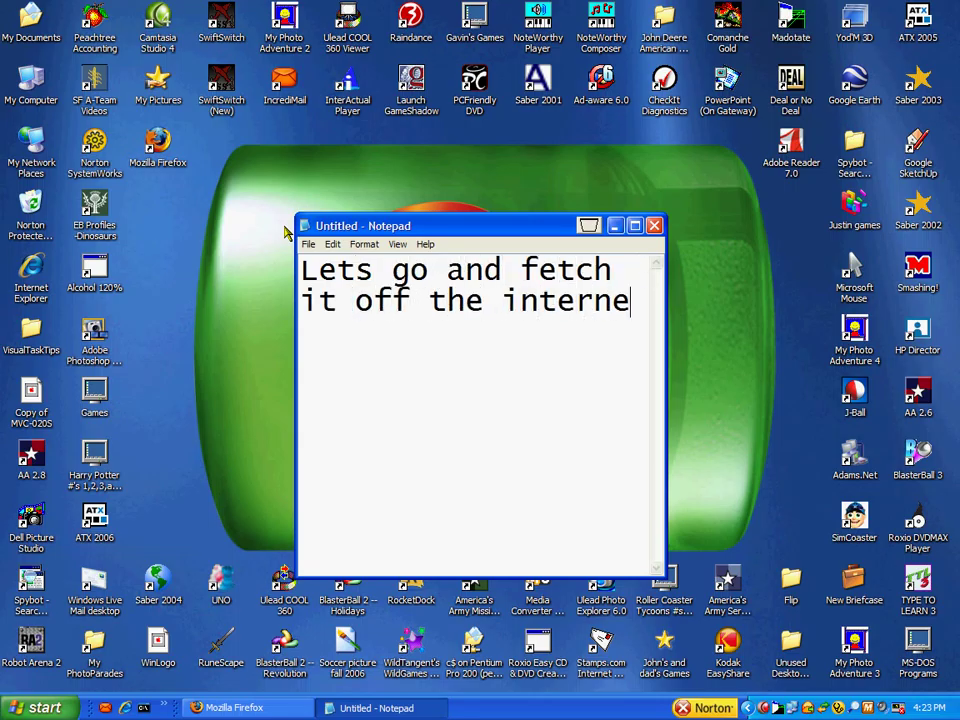
{"action": "type", "text": "t!"}
- Switch to Mozilla Firefox and open the Yod'm 3D page by looking up the program's name
{"action": "left_click", "coordinate": [238, 708]}
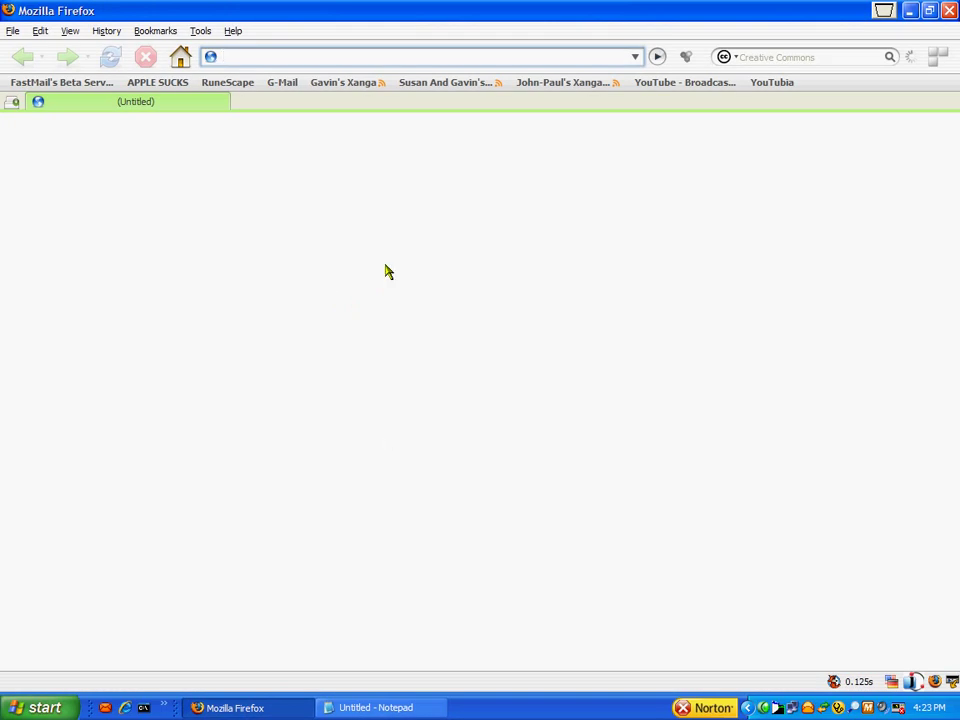
{"action": "left_click", "coordinate": [299, 54]}
{"action": "type", "text": "You"}
{"action": "type", "text": "'m 3d"}
{"action": "key", "text": "Return"}
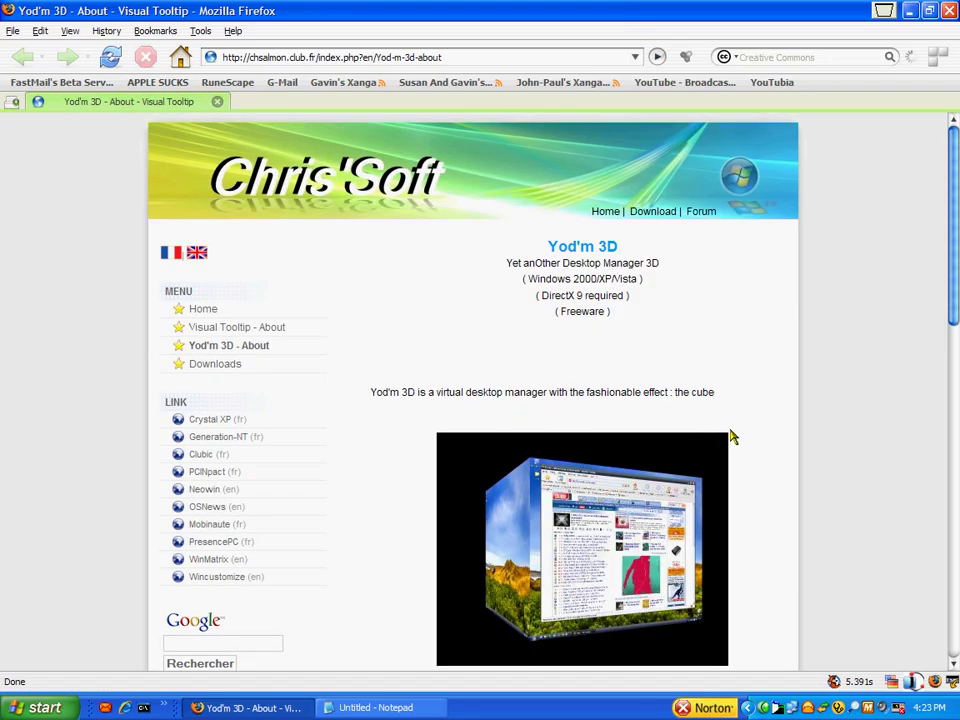
- Go from the Yod'm 3D about page to its download page and request the v 1.32 download
{"action": "scroll", "coordinate": [731, 437], "scroll_direction": "down", "scroll_amount": 4}
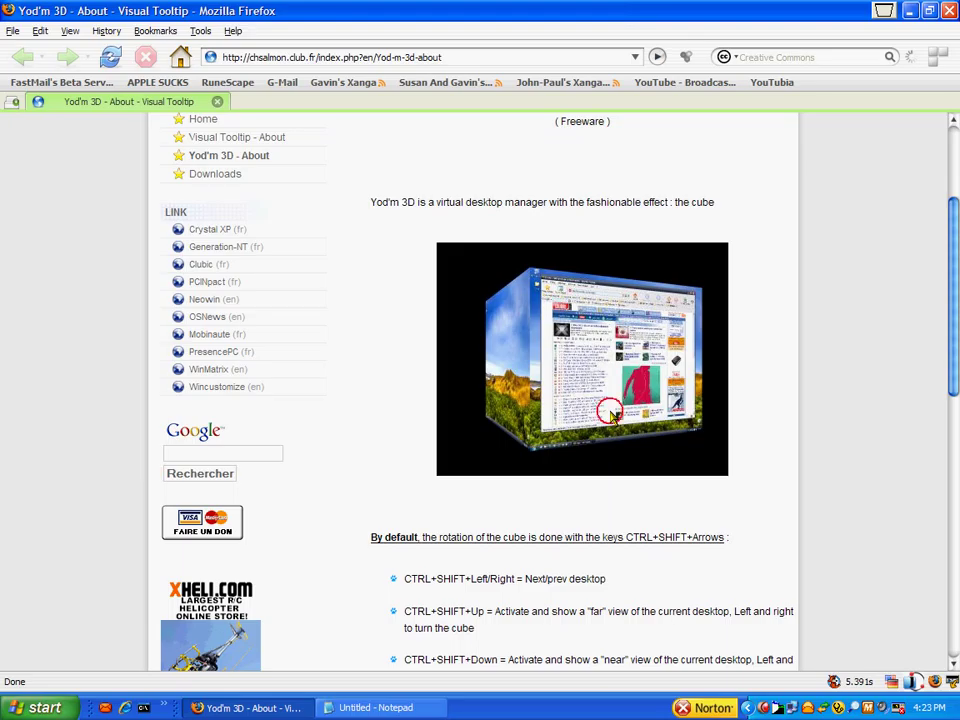
{"action": "scroll", "coordinate": [630, 430], "scroll_direction": "down", "scroll_amount": 6}
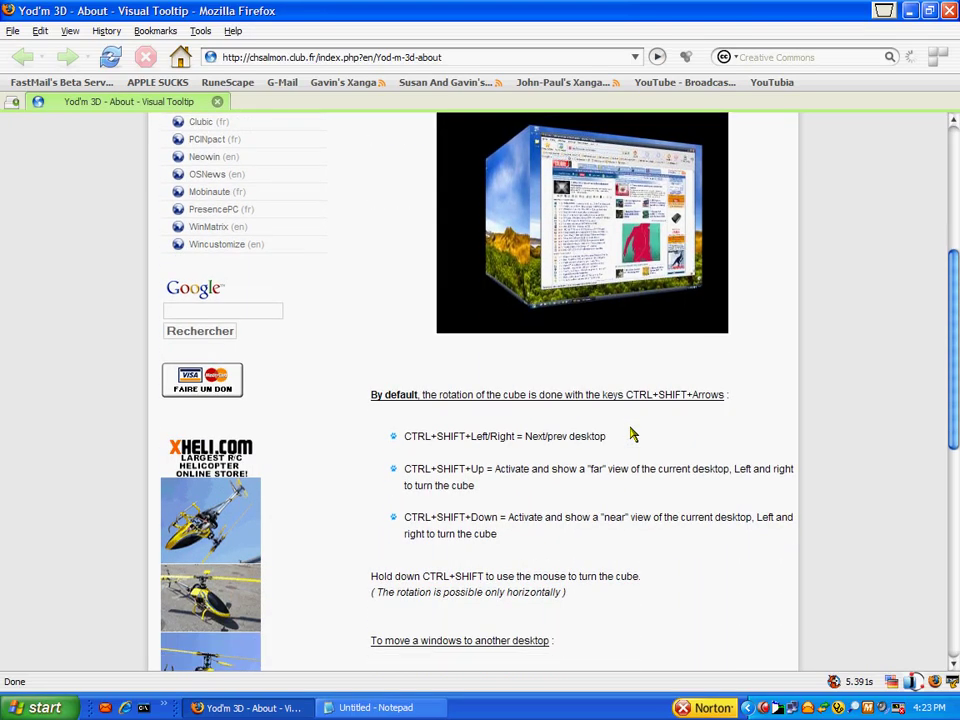
{"action": "scroll", "coordinate": [630, 430], "scroll_direction": "down", "scroll_amount": 8}
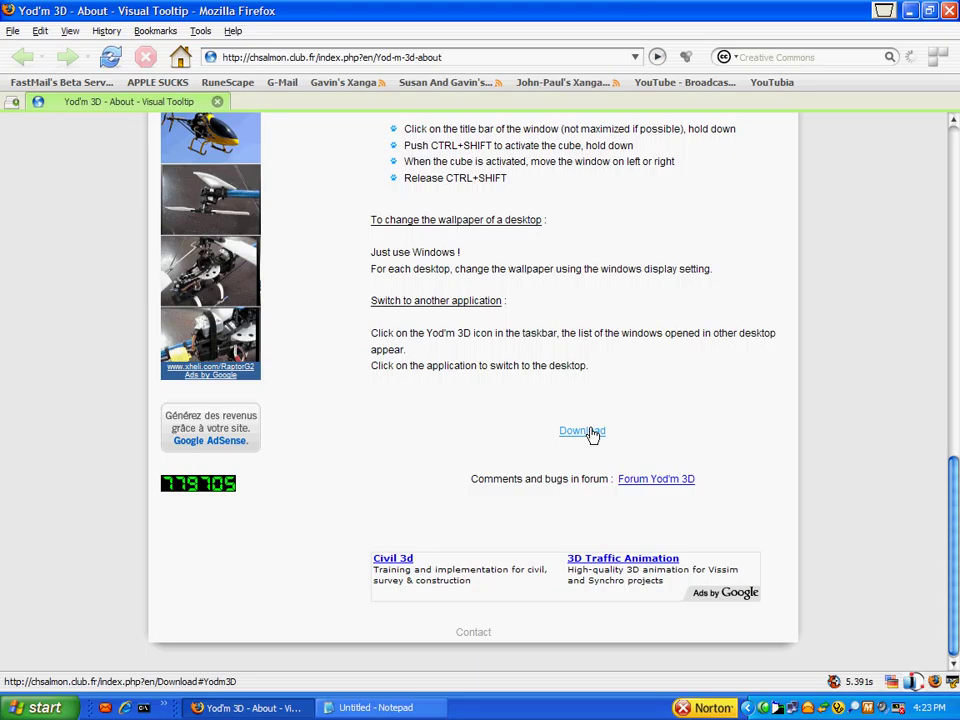
{"action": "left_click", "coordinate": [588, 431]}
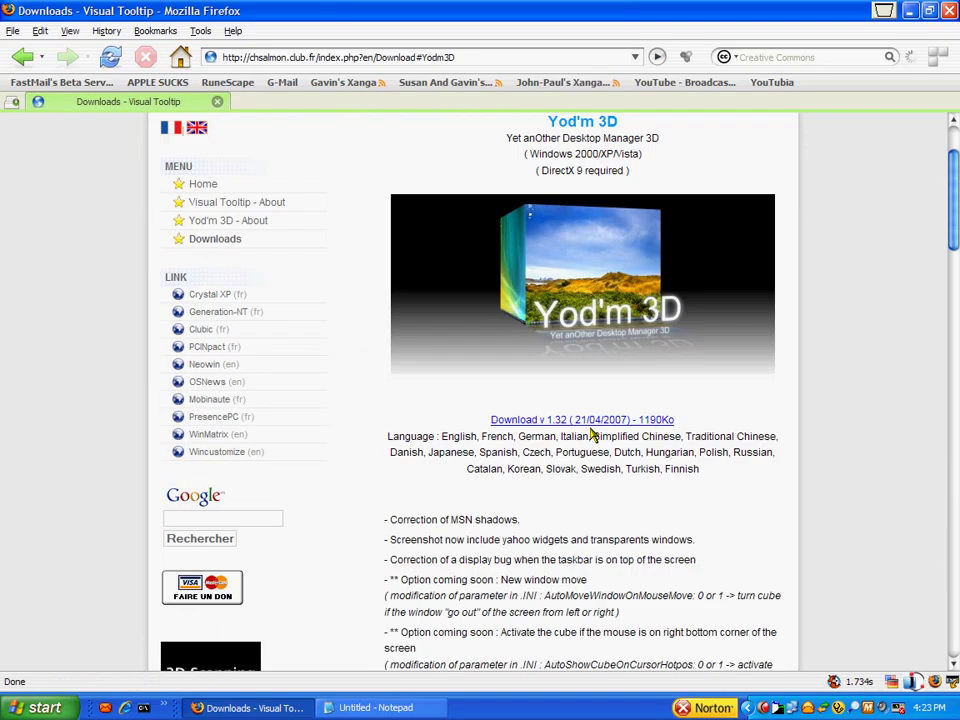
{"action": "left_click", "coordinate": [592, 421]}
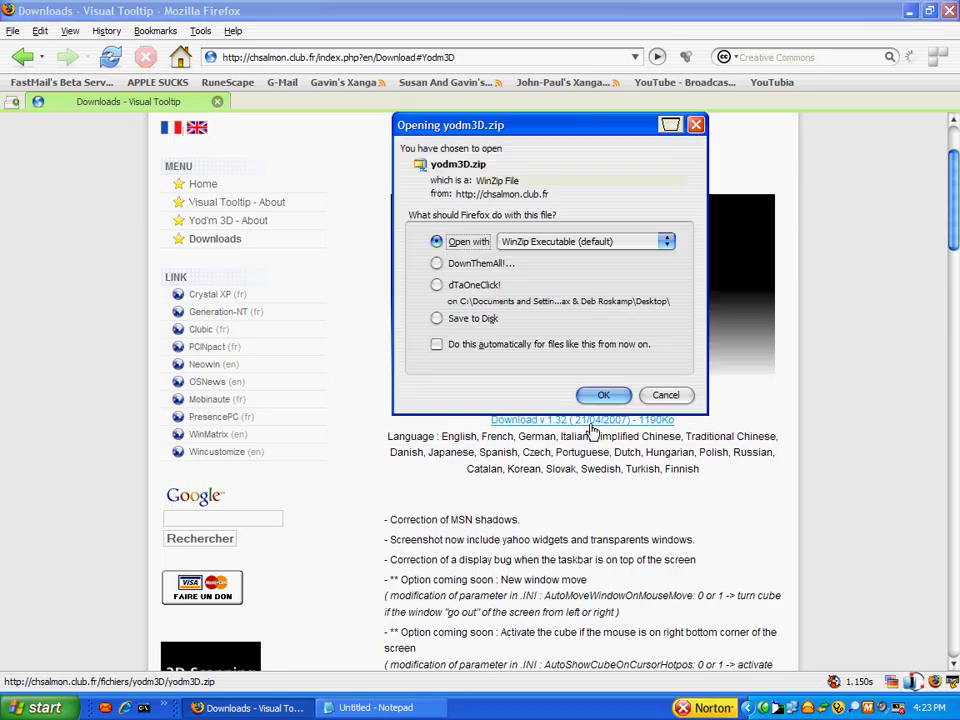
- Switch to Notepad and replace the note with "Well, now that it is fetched, download it, and unzip it!"
{"action": "left_click", "coordinate": [370, 707]}
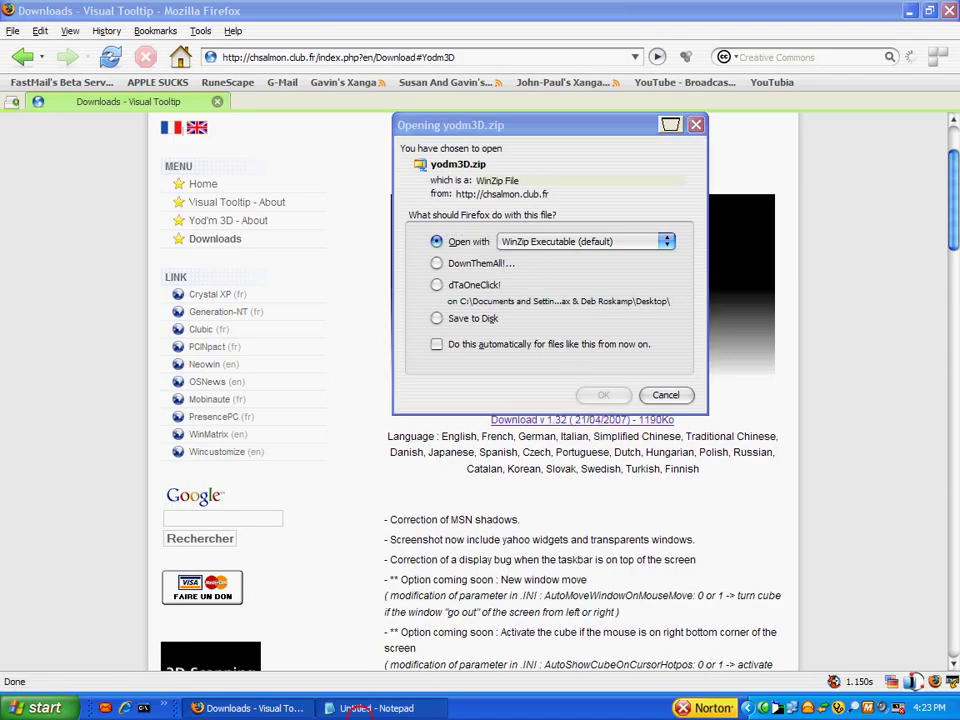
{"action": "key", "text": "ctrl+a"}
{"action": "type", "text": "We"}
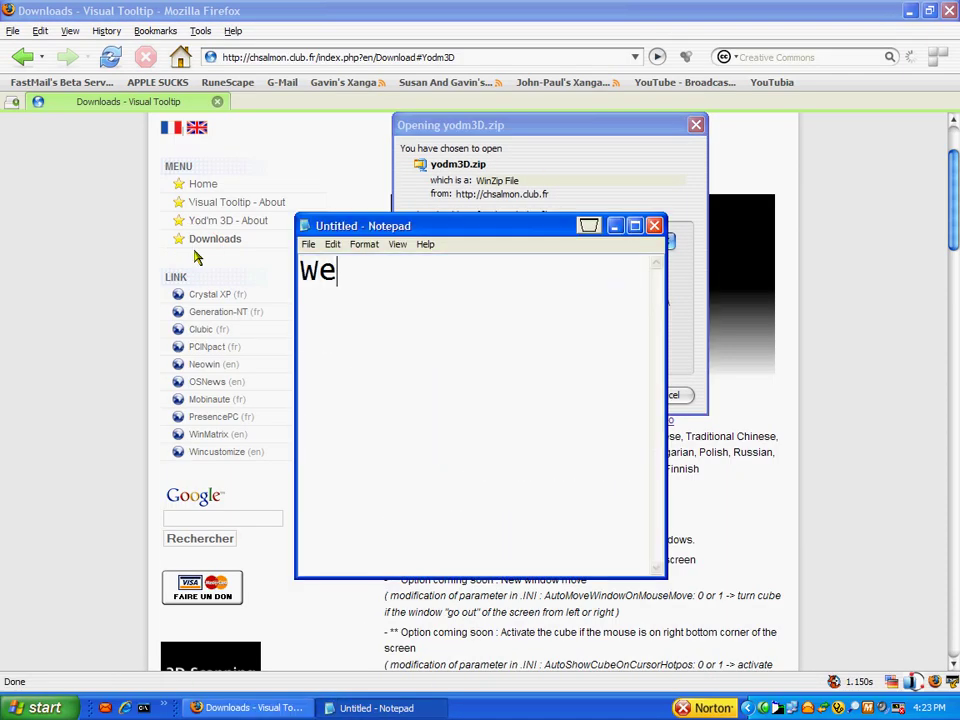
{"action": "type", "text": "ll, now that "}
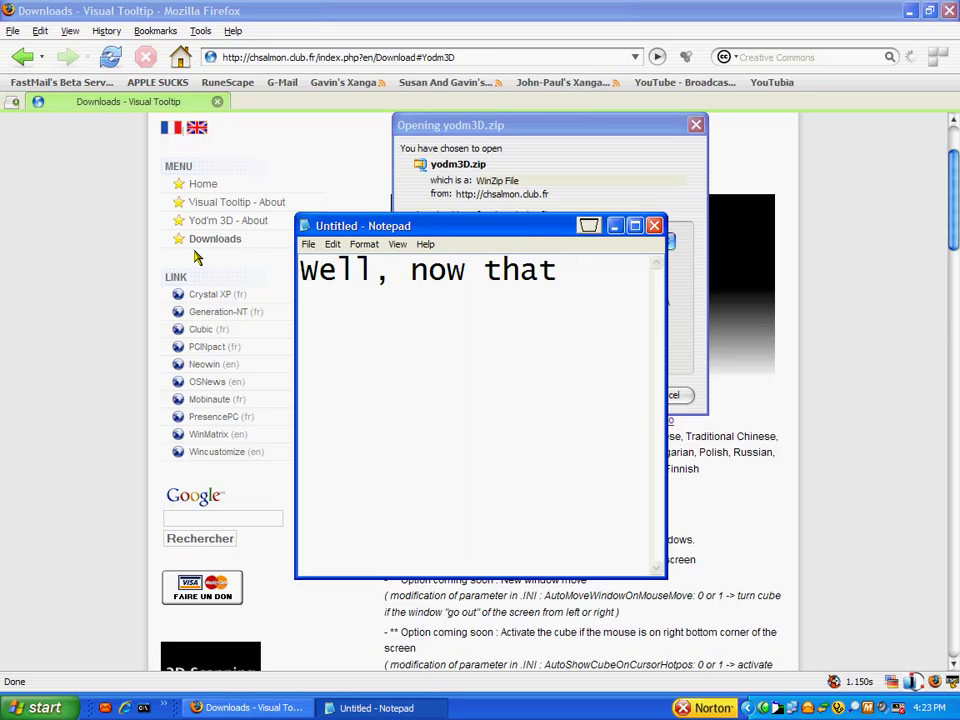
{"action": "type", "text": "it is fet"}
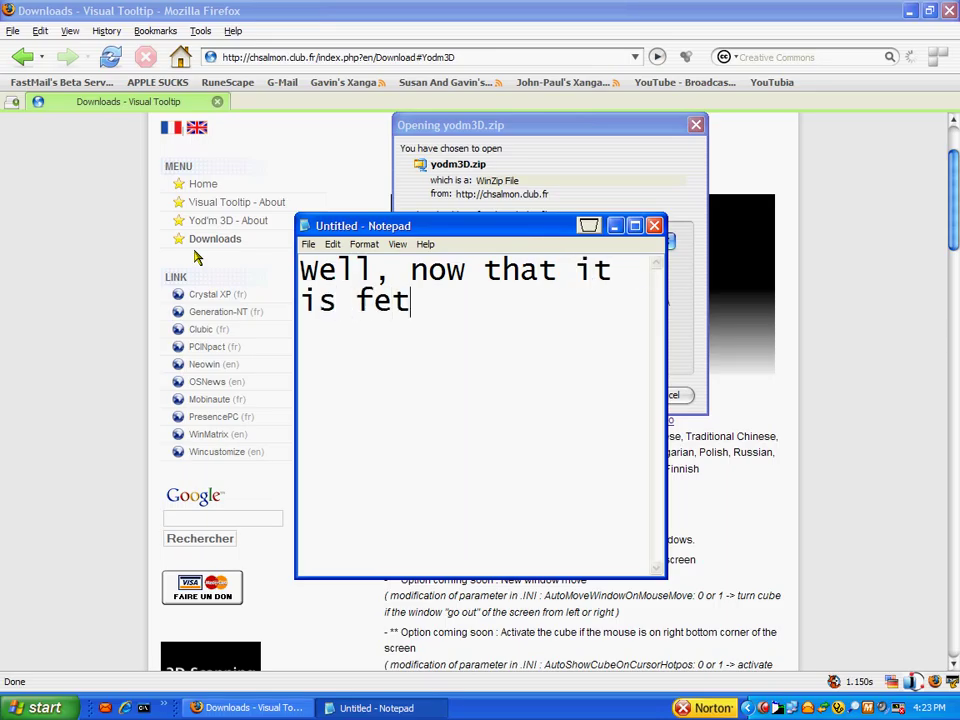
{"action": "type", "text": "ched, downl"}
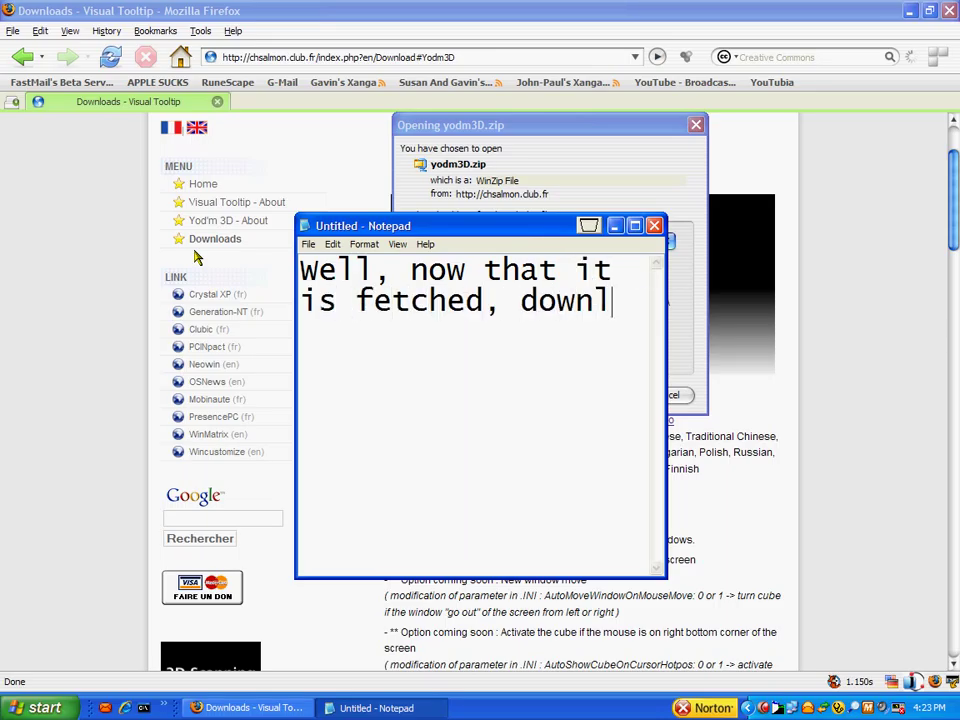
{"action": "type", "text": "oad it"}
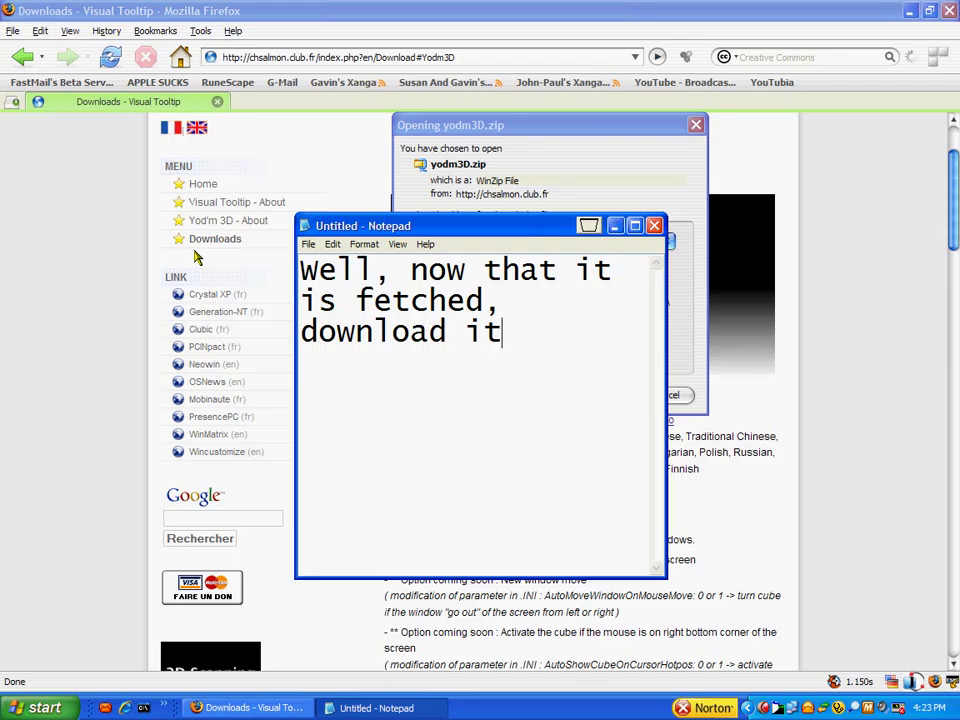
{"action": "type", "text": ", and"}
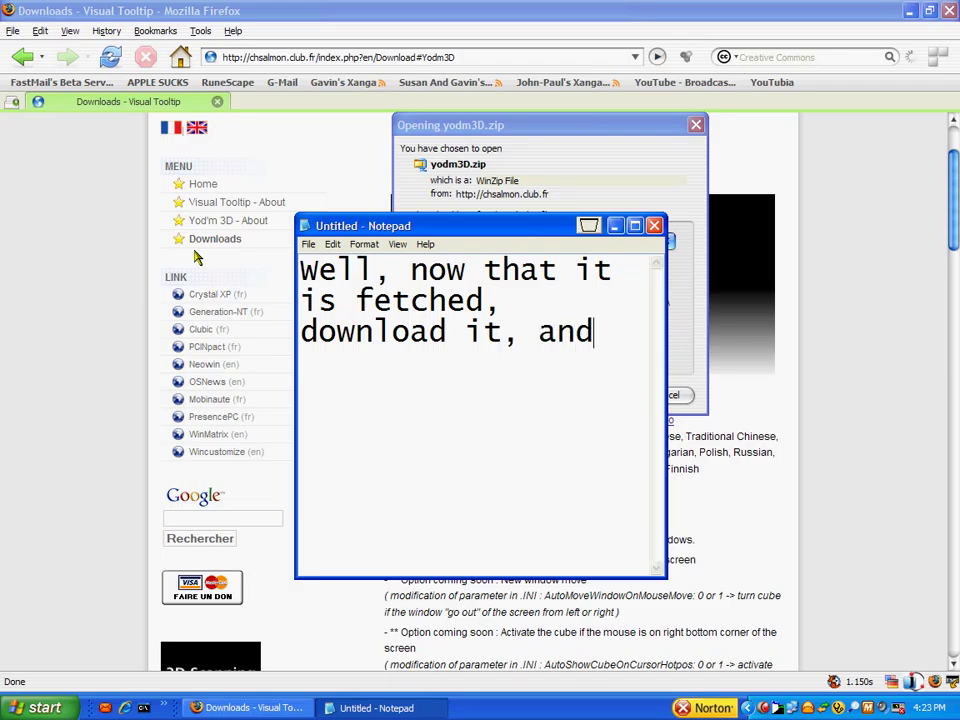
{"action": "type", "text": " unzip it!"}
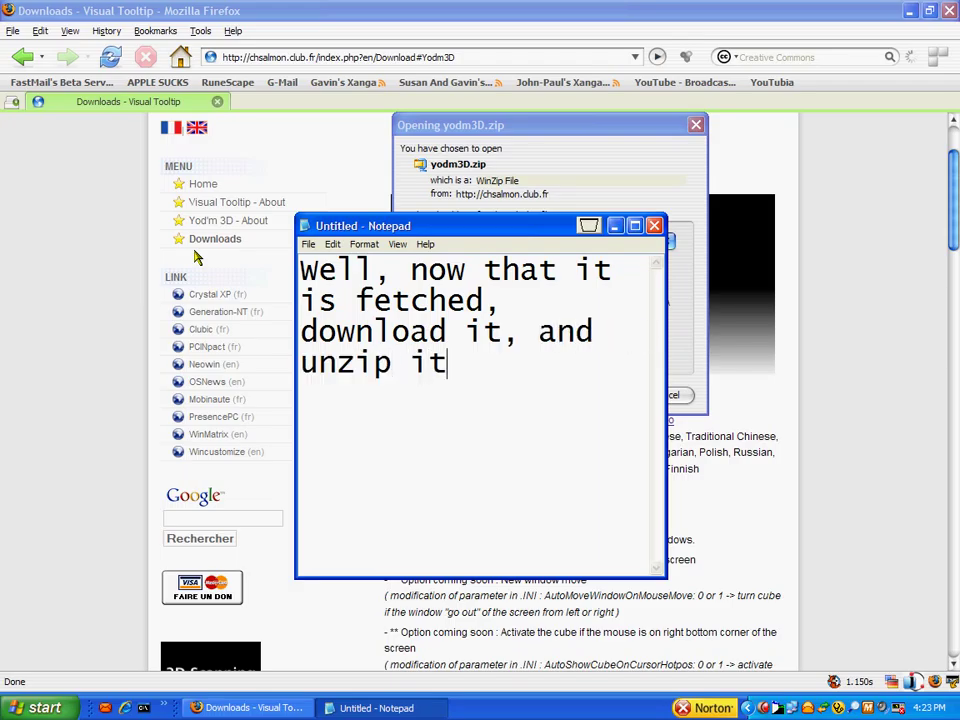
- Open the yodm3D.zip download with WinZip Executable (default) and accept WinZip's evaluation terms
{"action": "left_click", "coordinate": [588, 225]}
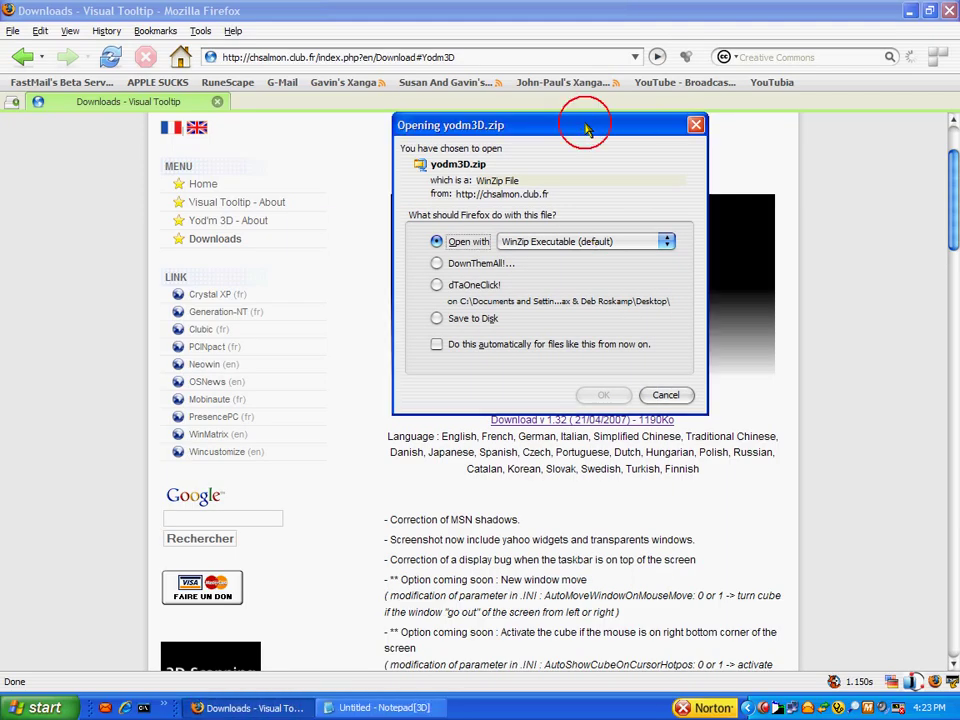
{"action": "left_click_drag", "start_coordinate": [586, 126], "coordinate": [527, 206]}
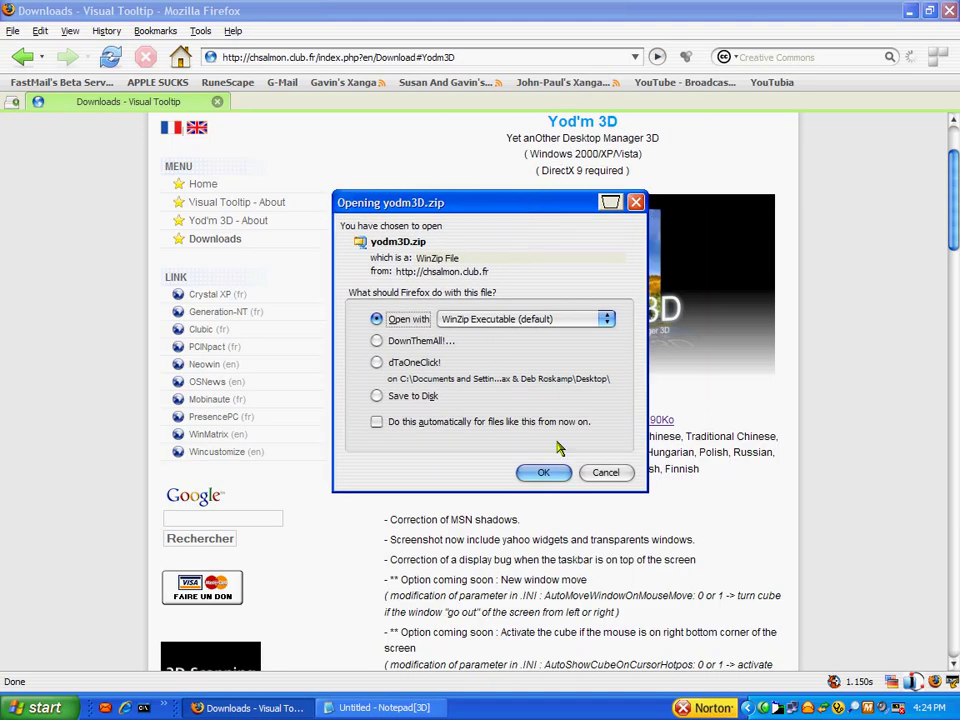
{"action": "left_click", "coordinate": [606, 318]}
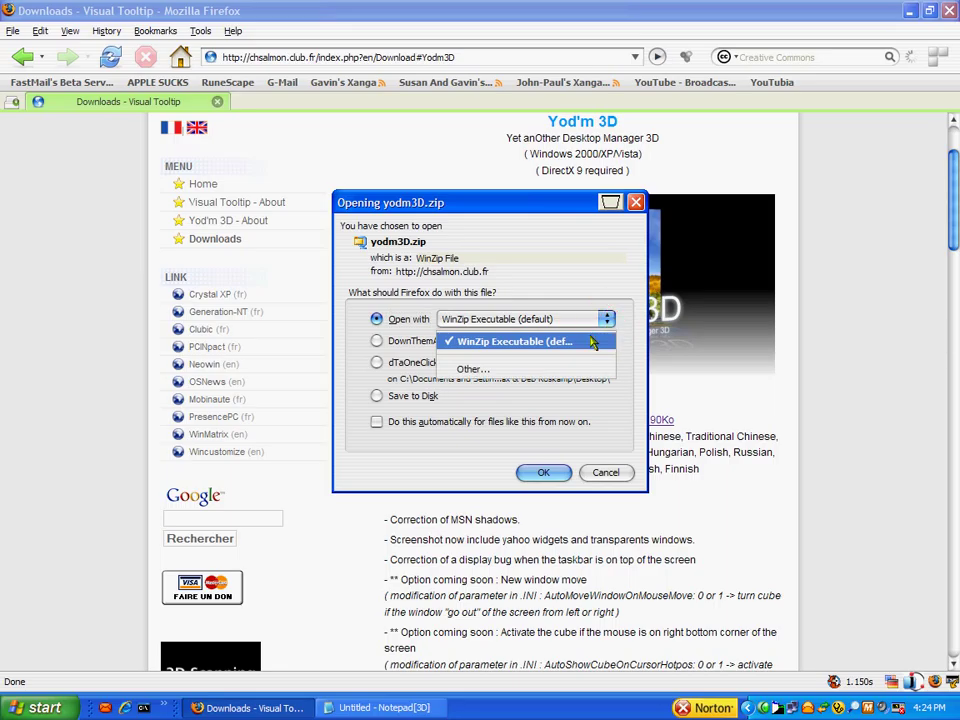
{"action": "left_click", "coordinate": [590, 342]}
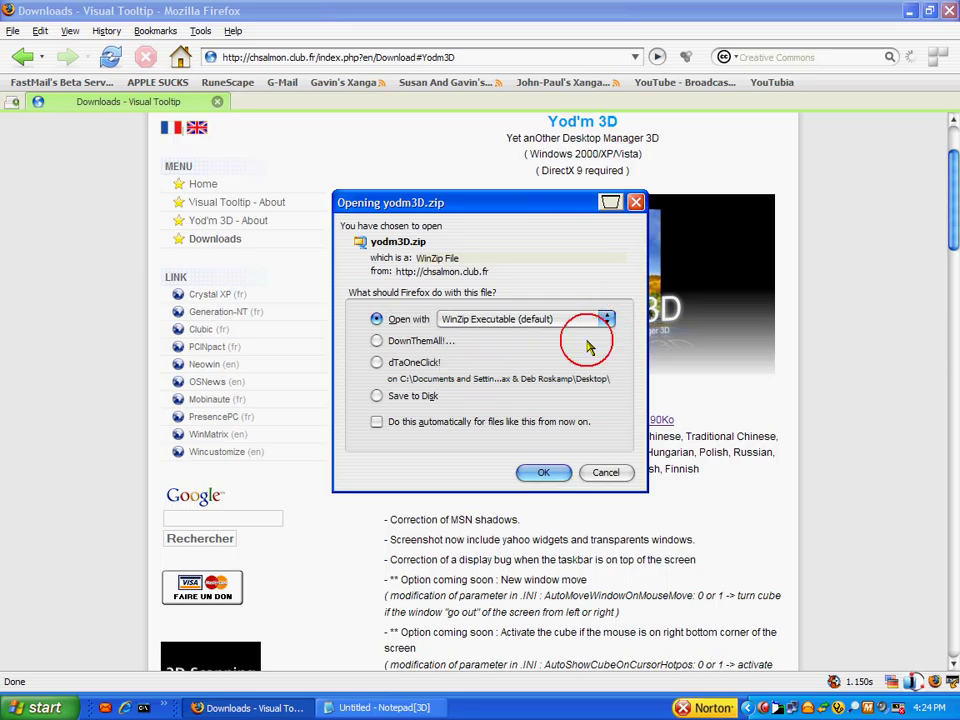
{"action": "left_click", "coordinate": [540, 472]}
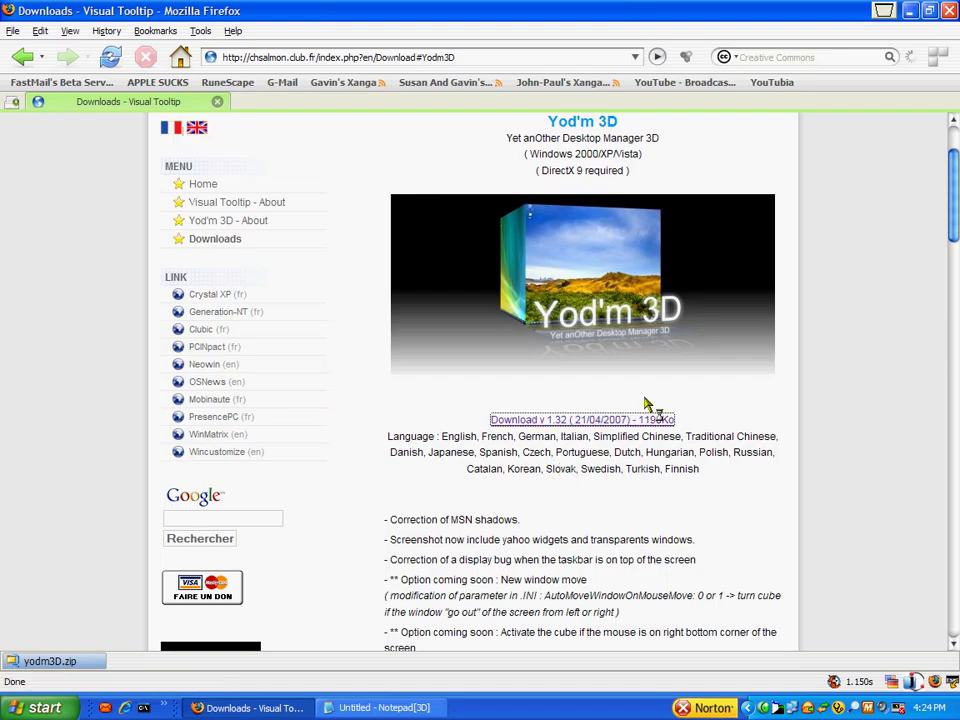
{"action": "left_click", "coordinate": [910, 14]}
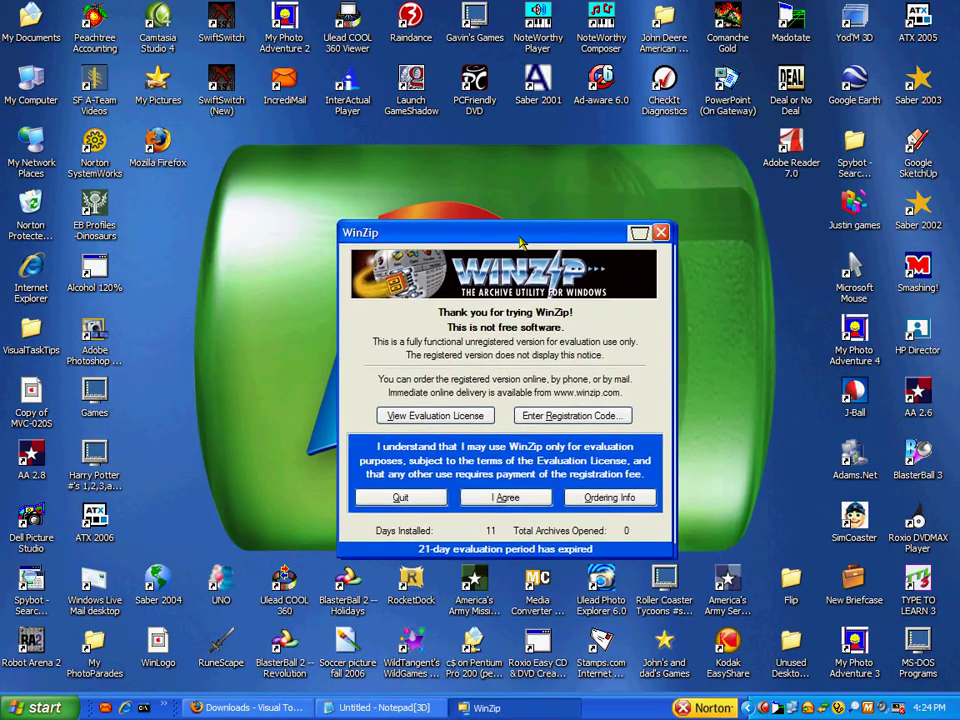
{"action": "left_click", "coordinate": [467, 495]}
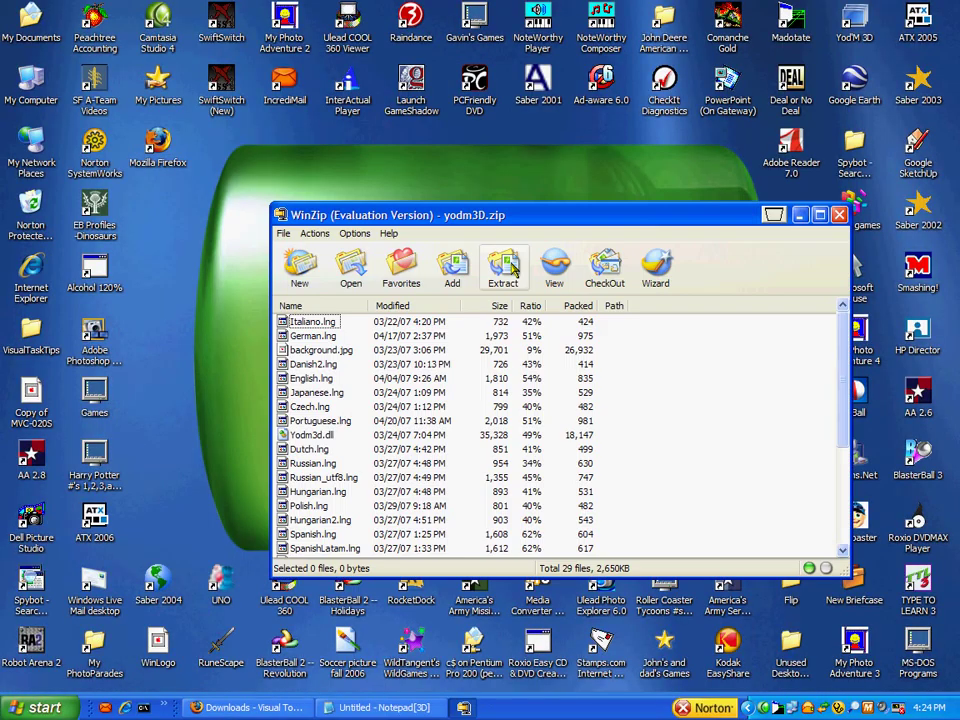
- Extract all files of yodm3D.zip to a folder named flippa on the desktop and minimize WinZip
{"action": "left_click", "coordinate": [314, 326]}
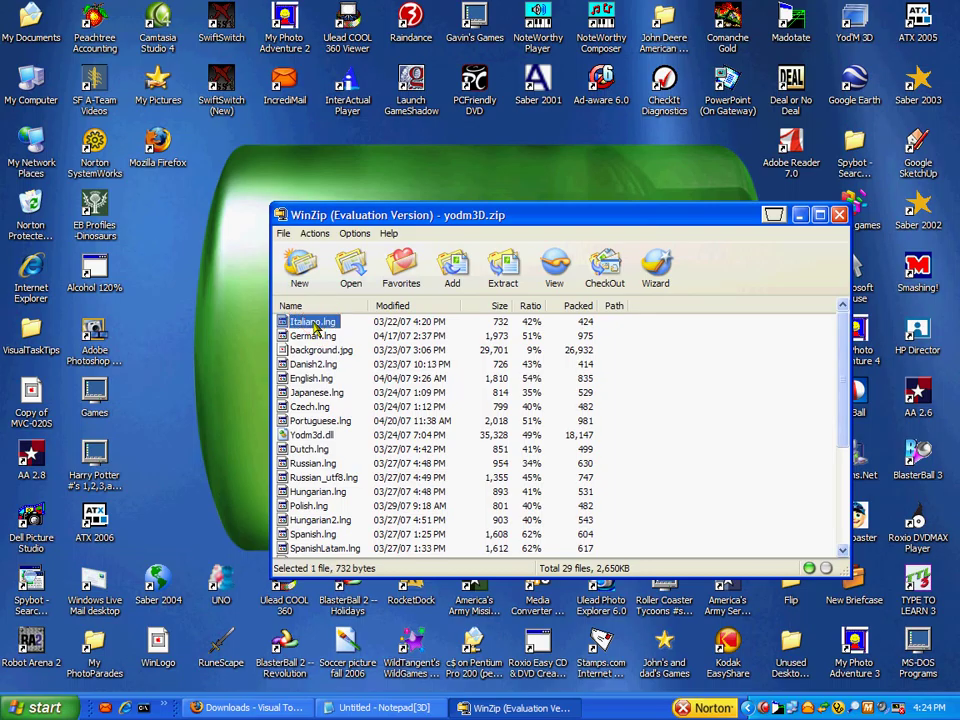
{"action": "left_click", "coordinate": [836, 538]}
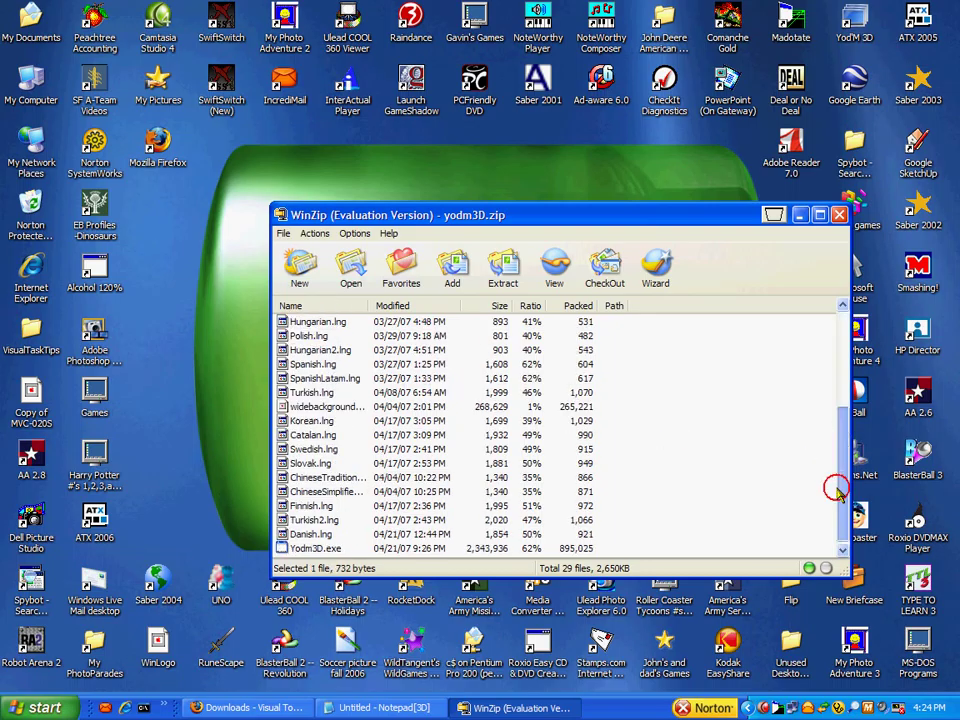
{"action": "left_click", "coordinate": [311, 548], "text": "shift"}
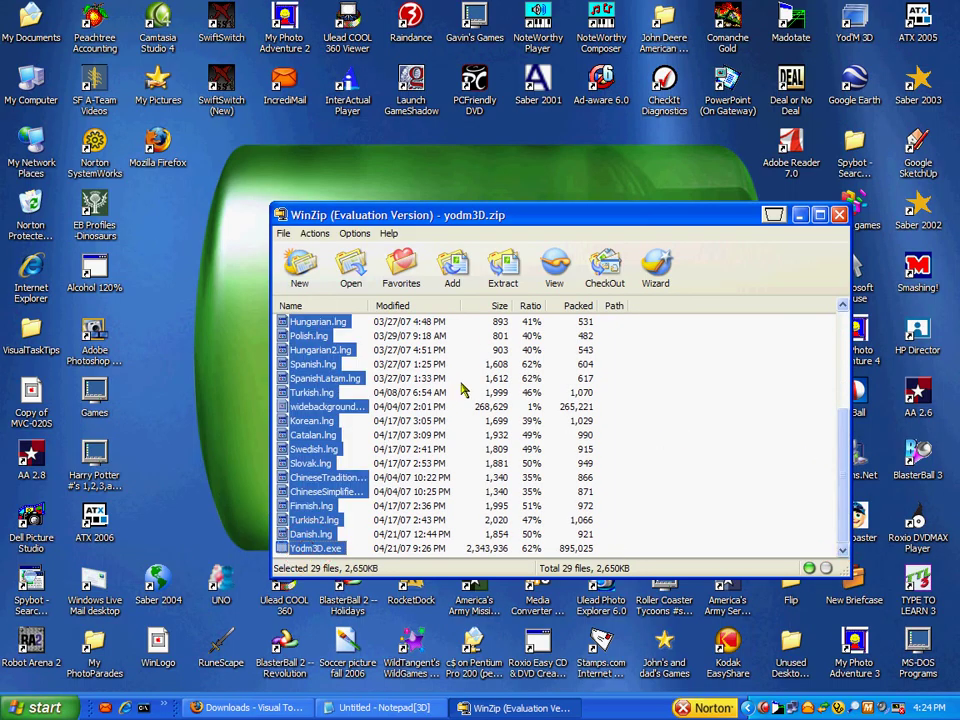
{"action": "left_click", "coordinate": [504, 268]}
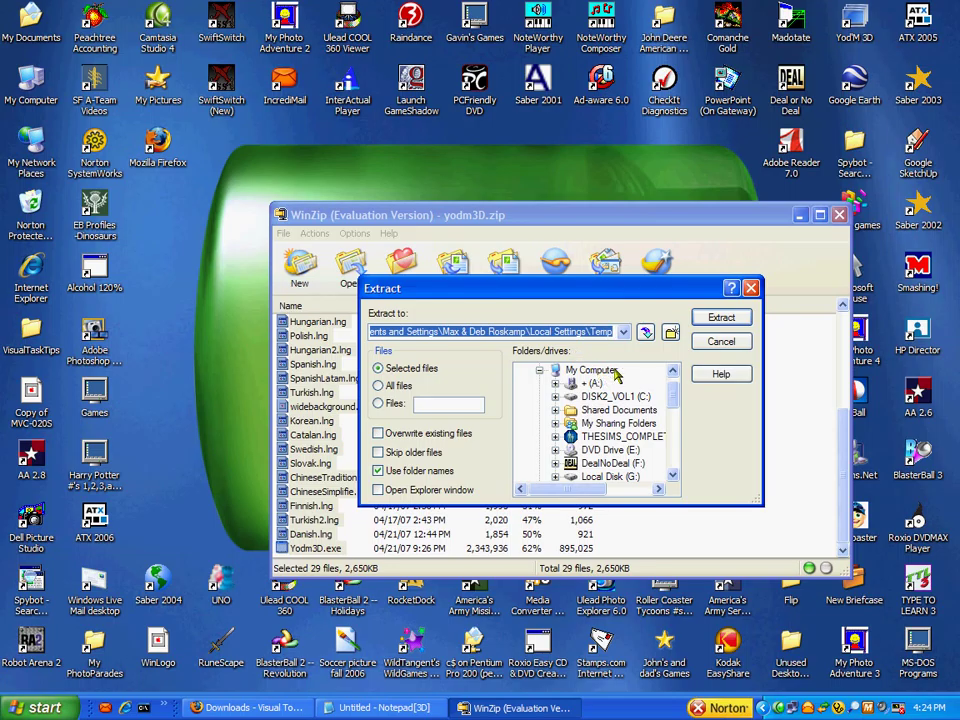
{"action": "left_click_drag", "start_coordinate": [610, 328], "coordinate": [241, 321]}
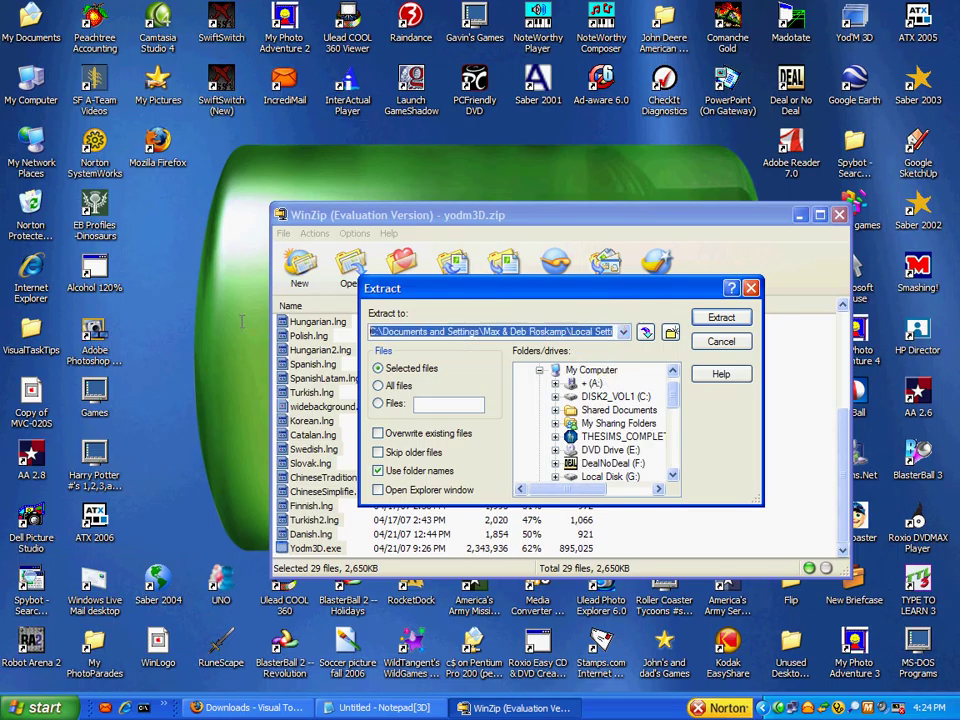
{"action": "left_click_drag", "start_coordinate": [170, 322], "coordinate": [575, 352]}
{"action": "type", "text": "de"}
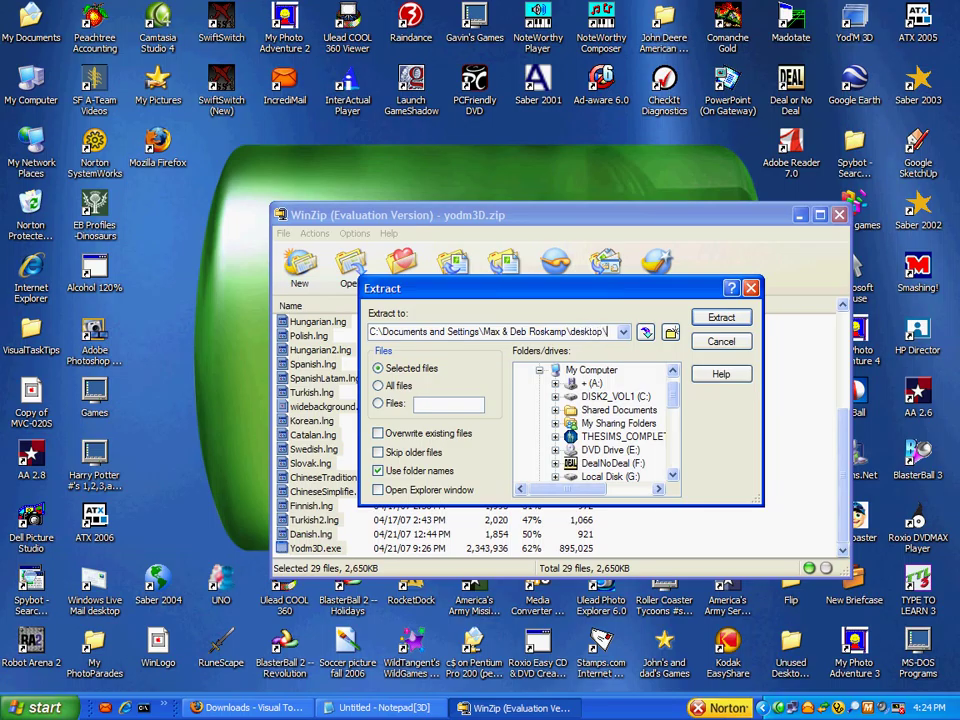
{"action": "type", "text": "sktop\flippa"}
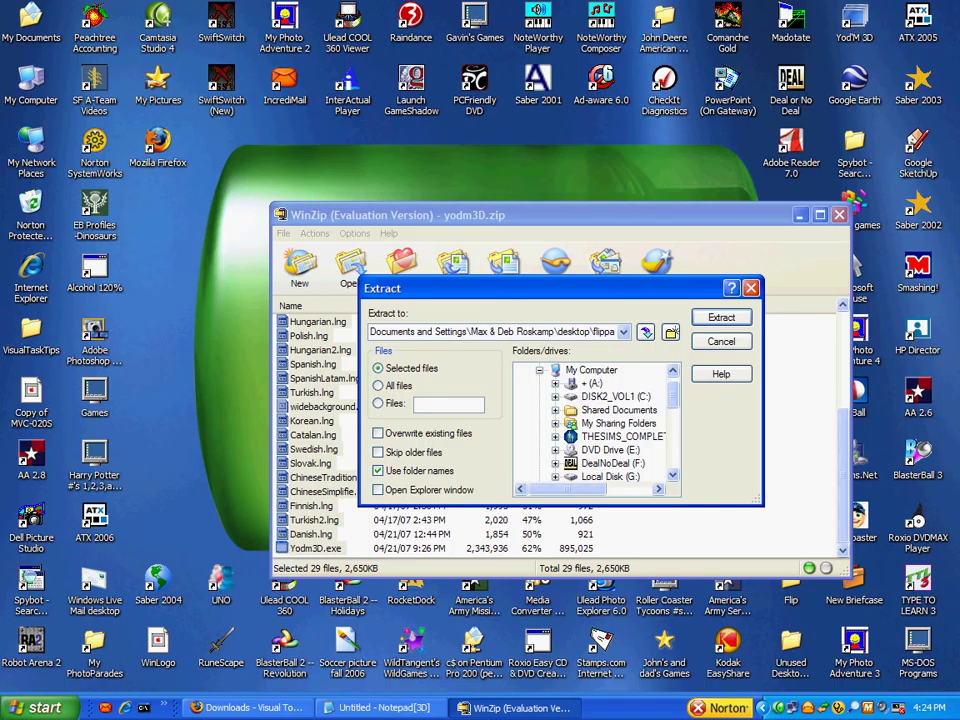
{"action": "left_click", "coordinate": [378, 385]}
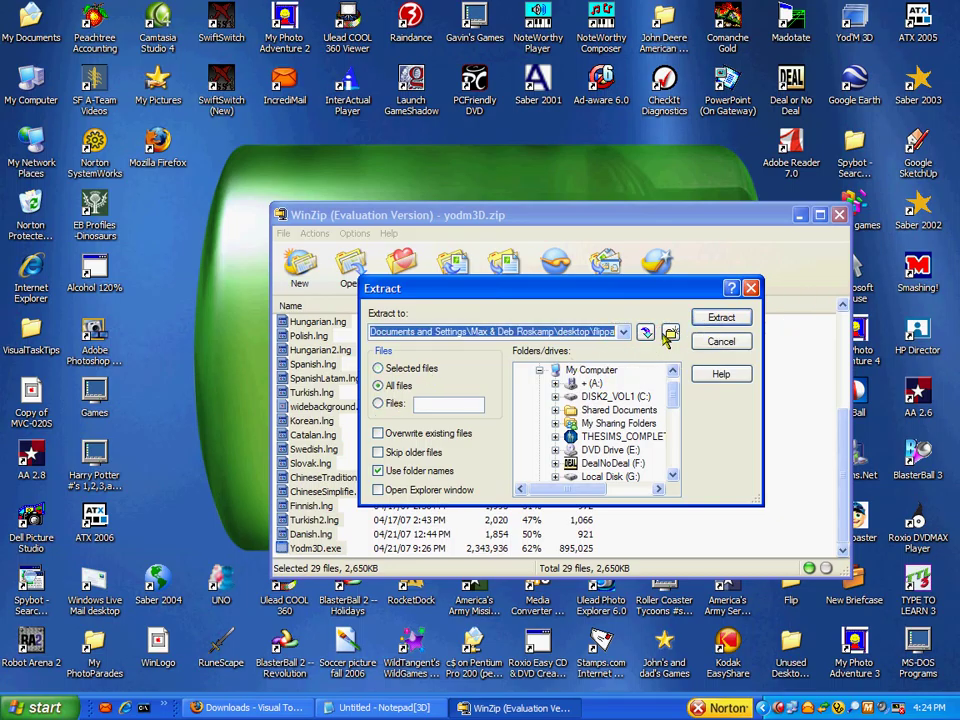
{"action": "left_click", "coordinate": [719, 319]}
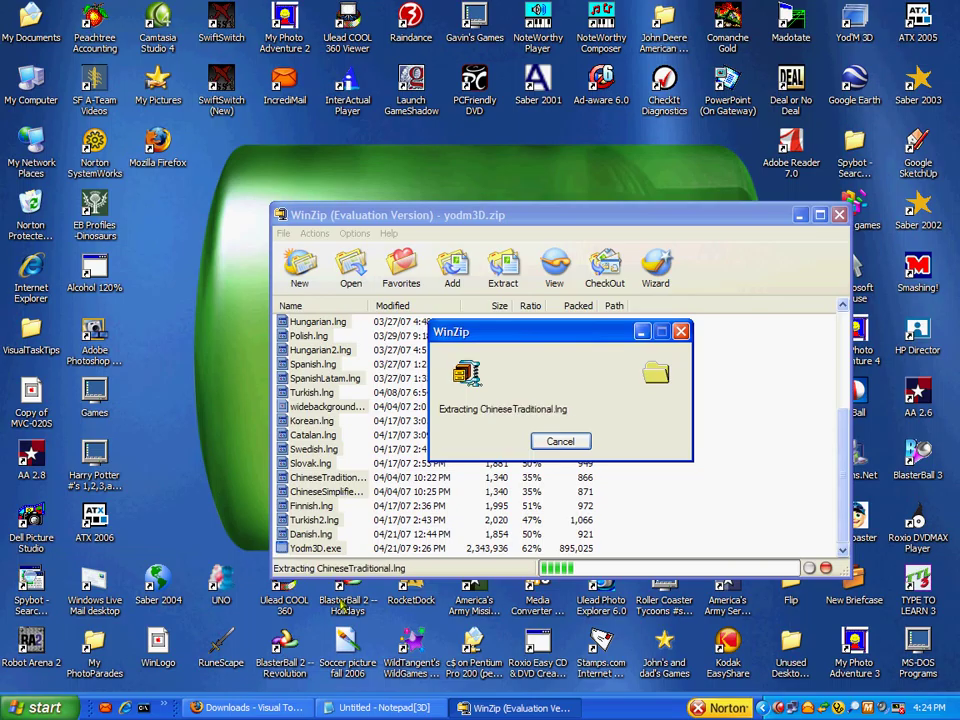
{"action": "left_click", "coordinate": [799, 215]}
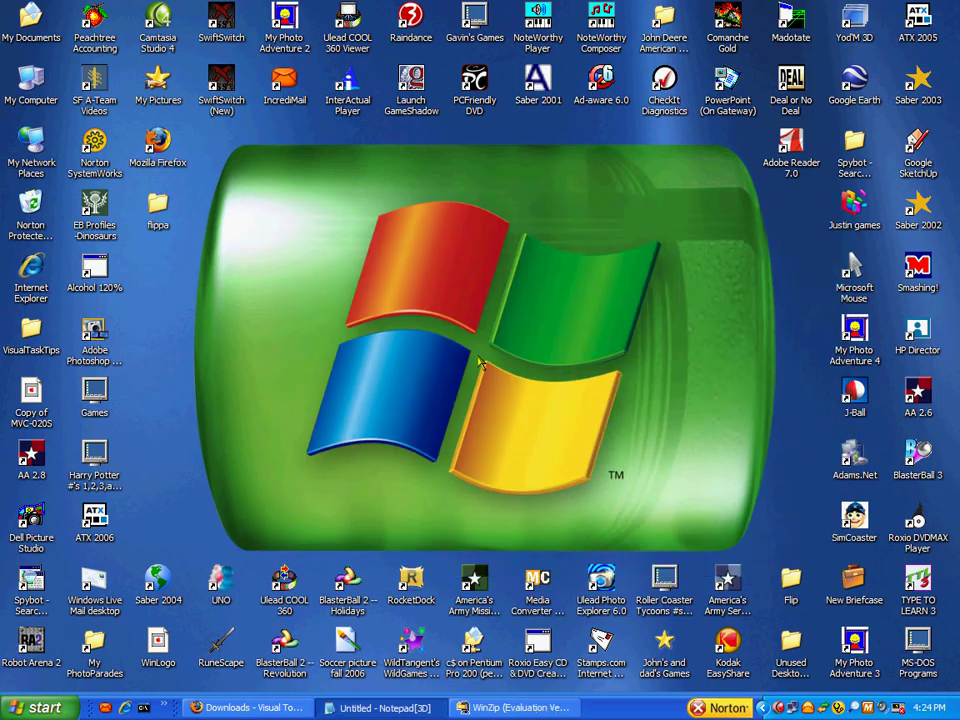
- Switch to Notepad and replace the note with "I put it on my desktop and named it "Flippa""
{"action": "key", "text": "alt+Tab"}
{"action": "key", "text": "ctrl+a"}
{"action": "key", "text": "Delete"}
{"action": "type", "text": "I p"}
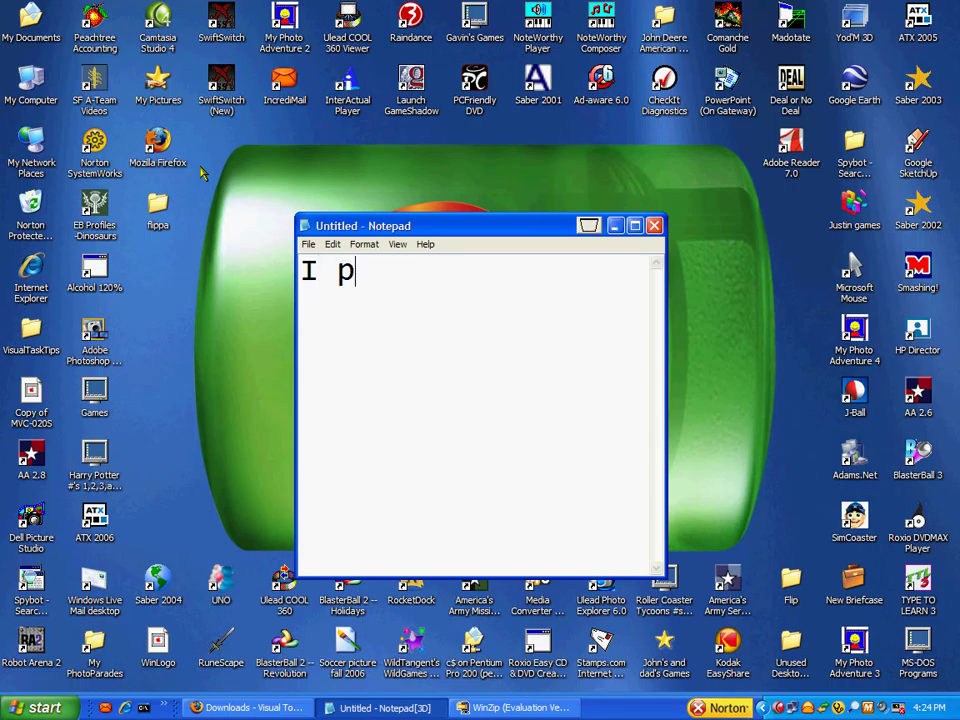
{"action": "type", "text": "ut it on my desktop "}
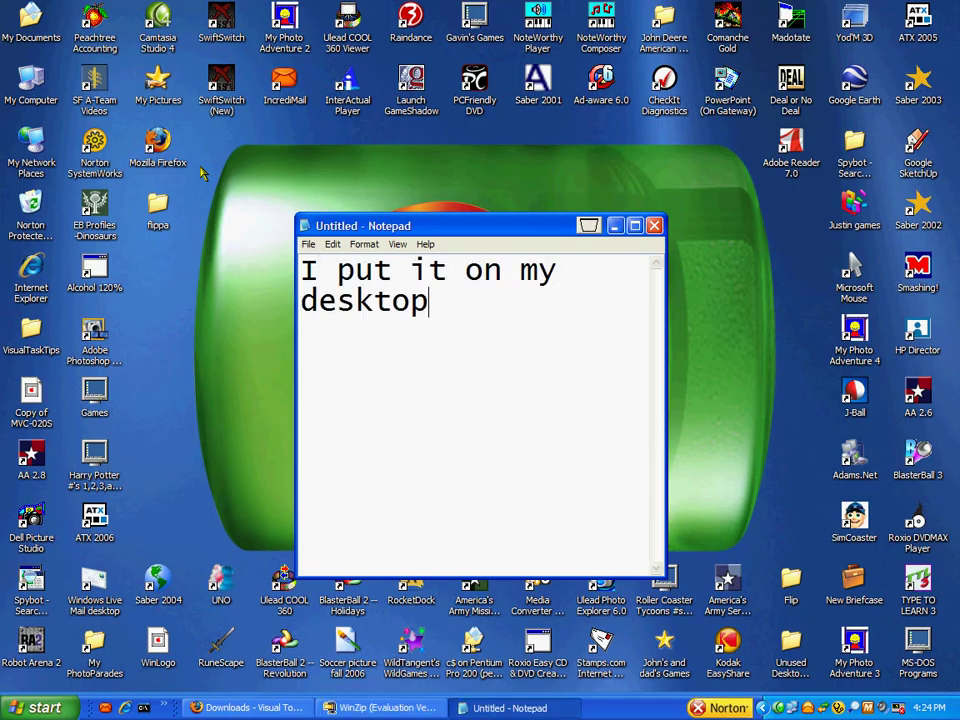
{"action": "type", "text": "and nnames"}
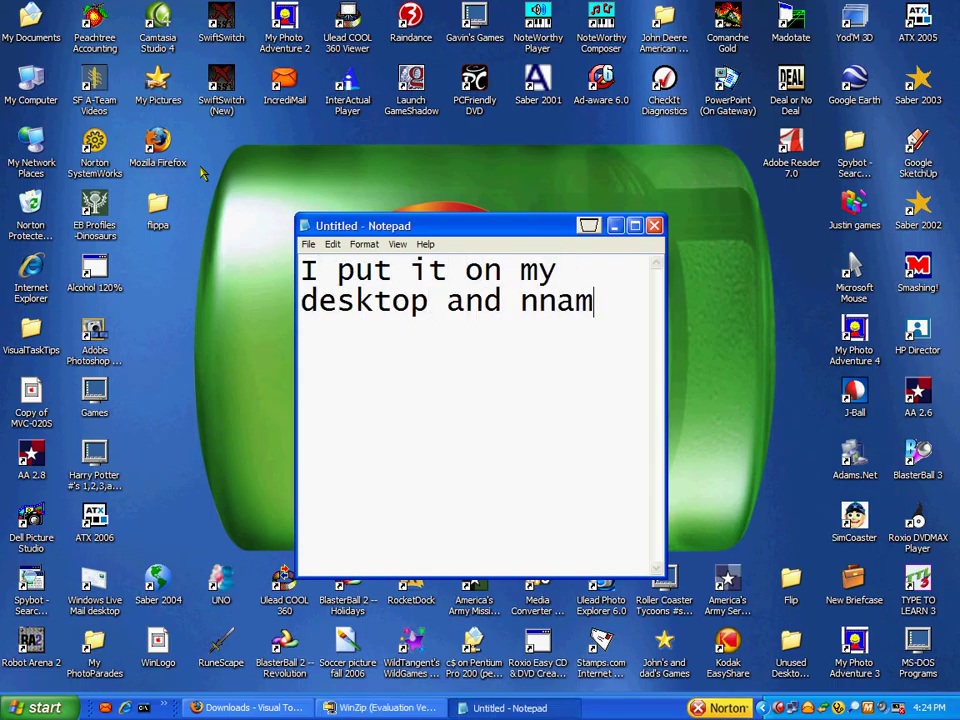
{"action": "key", "text": "BackSpace"}
{"action": "key", "text": "BackSpace"}
{"action": "key", "text": "BackSpace"}
{"action": "key", "text": "BackSpace"}
{"action": "key", "text": "BackSpace"}
{"action": "type", "text": "ame"}
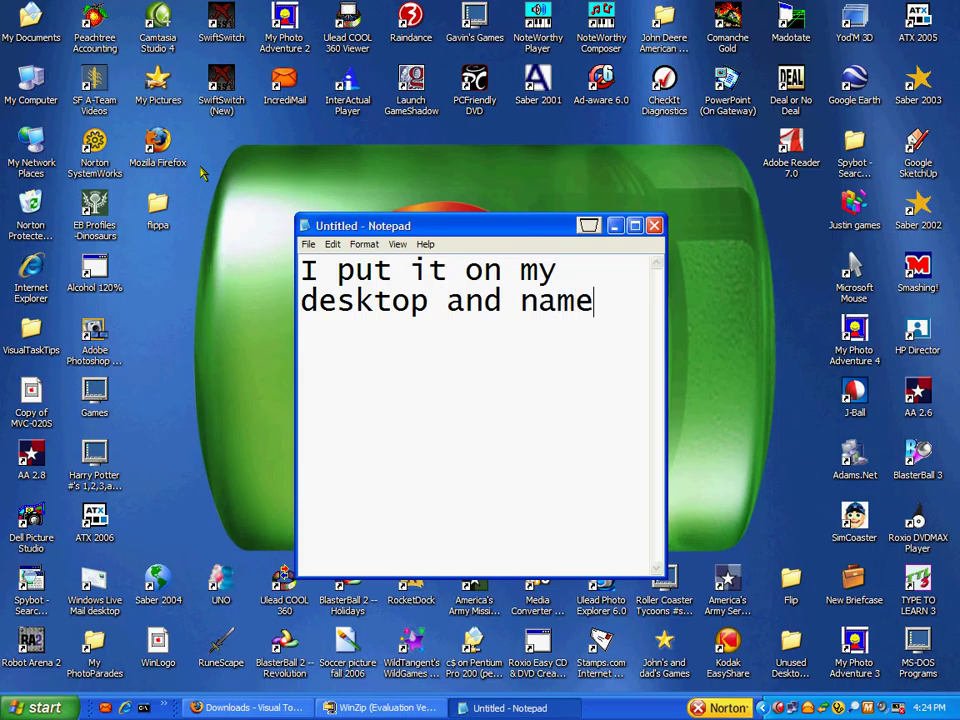
{"action": "type", "text": "d it \"Flippa\""}
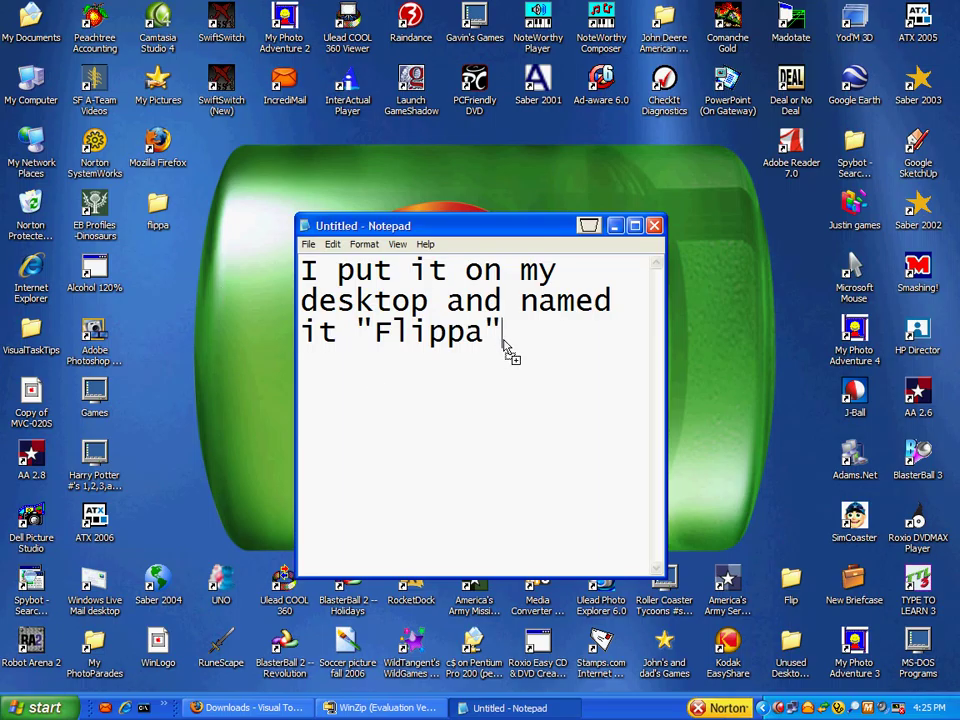
- Open the flippa folder on the desktop and launch the Yodm3D application from it
{"action": "key", "text": "alt+F4"}
{"action": "left_click", "coordinate": [531, 408]}
{"action": "left_click_drag", "start_coordinate": [352, 228], "coordinate": [462, 191]}
{"action": "left_click", "coordinate": [125, 155]}
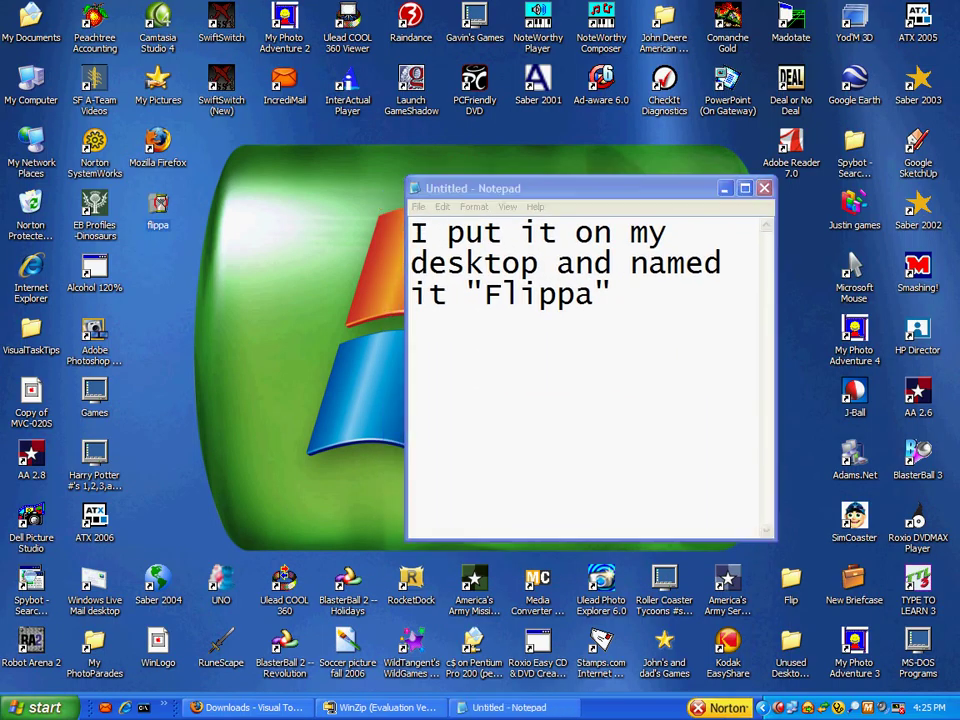
{"action": "double_click", "coordinate": [158, 207]}
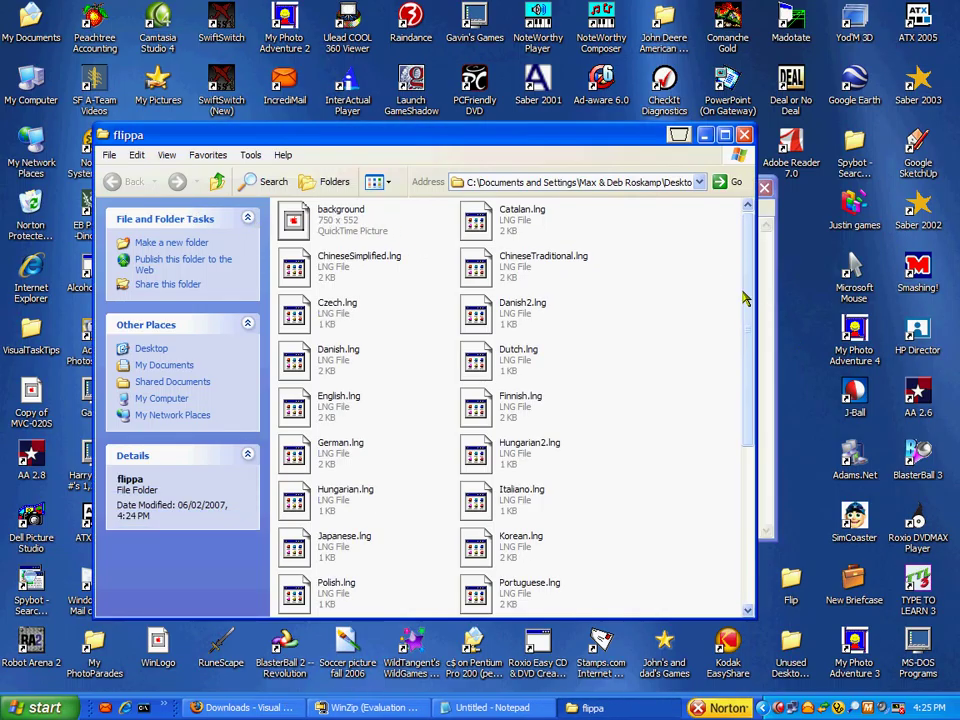
{"action": "left_click_drag", "start_coordinate": [745, 296], "coordinate": [750, 445]}
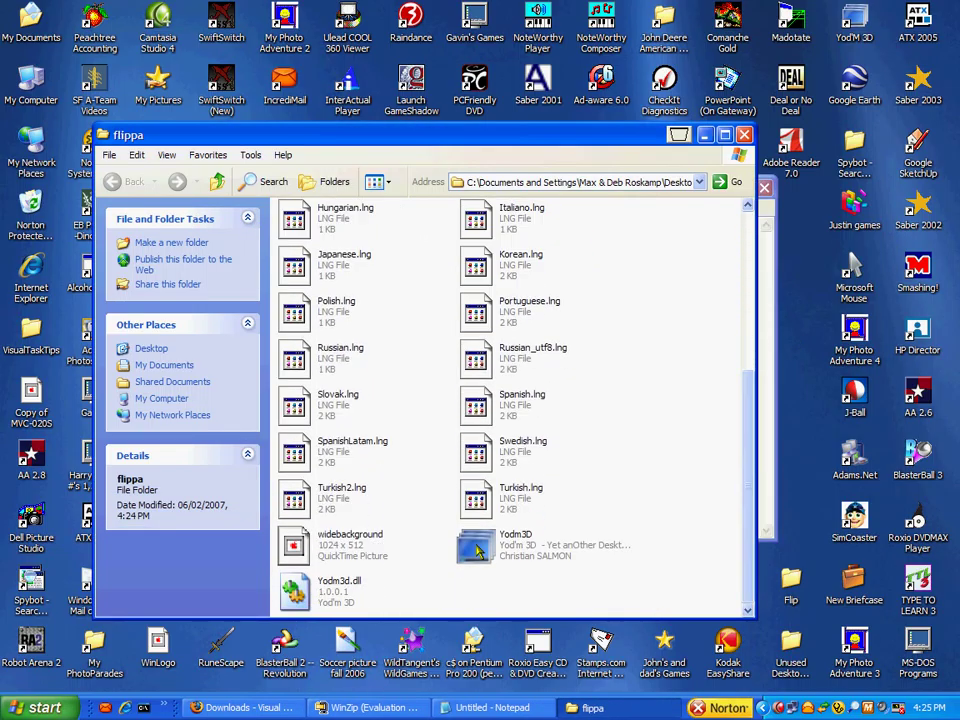
{"action": "left_click", "coordinate": [479, 556]}
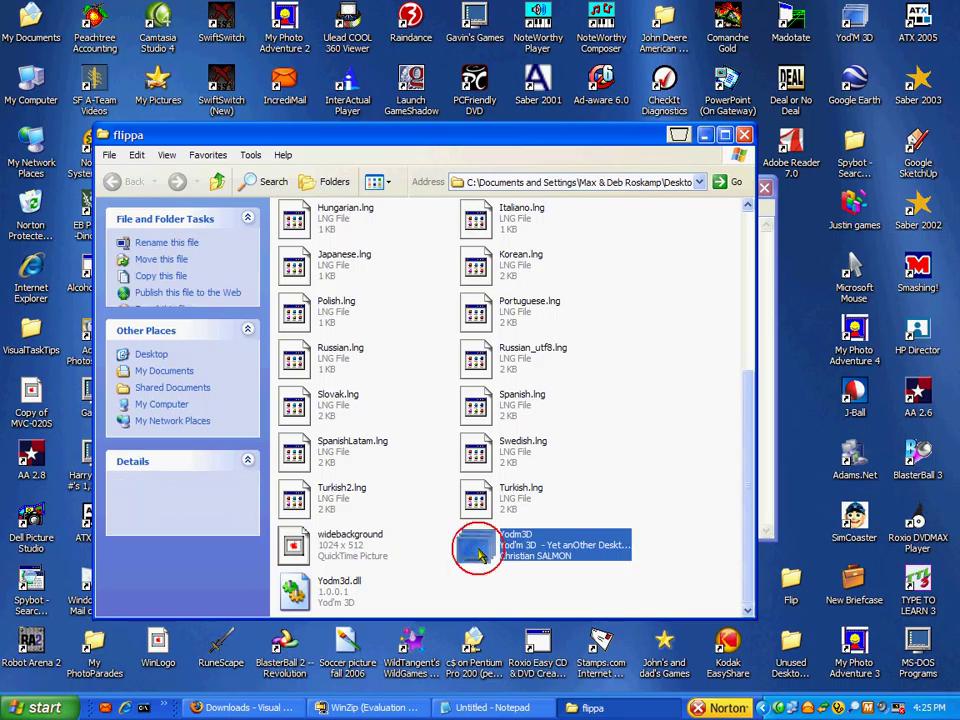
{"action": "double_click", "coordinate": [479, 556]}
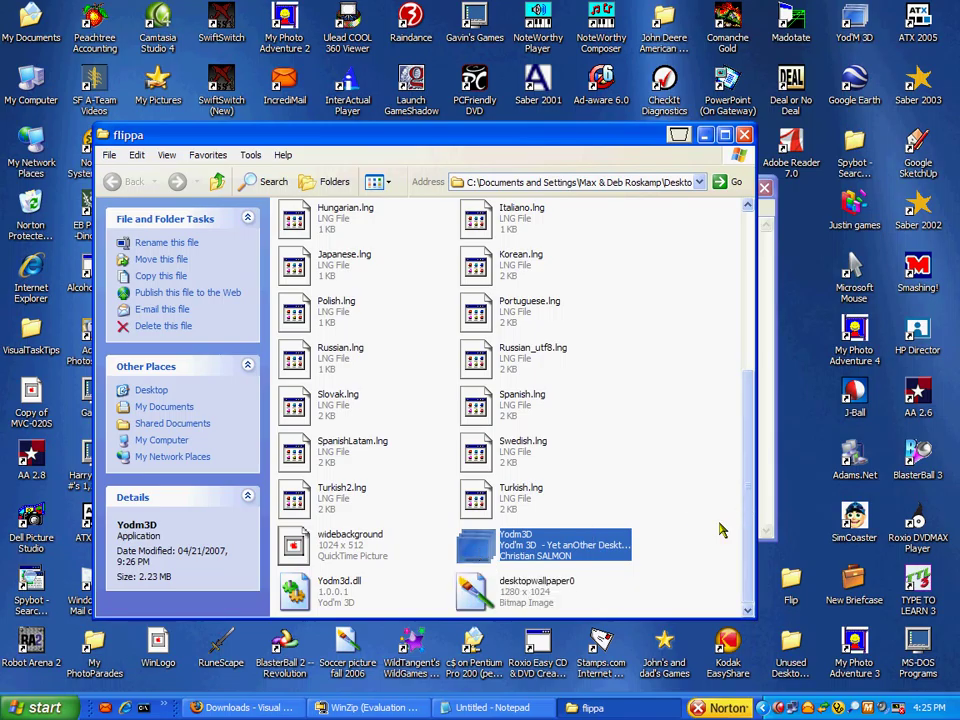
- Switch to Notepad and replace the note with "It should start up, and you have it running perfectly, in 3 steps!"
{"action": "key", "text": "alt+Tab"}
{"action": "key", "text": "ctrl+a"}
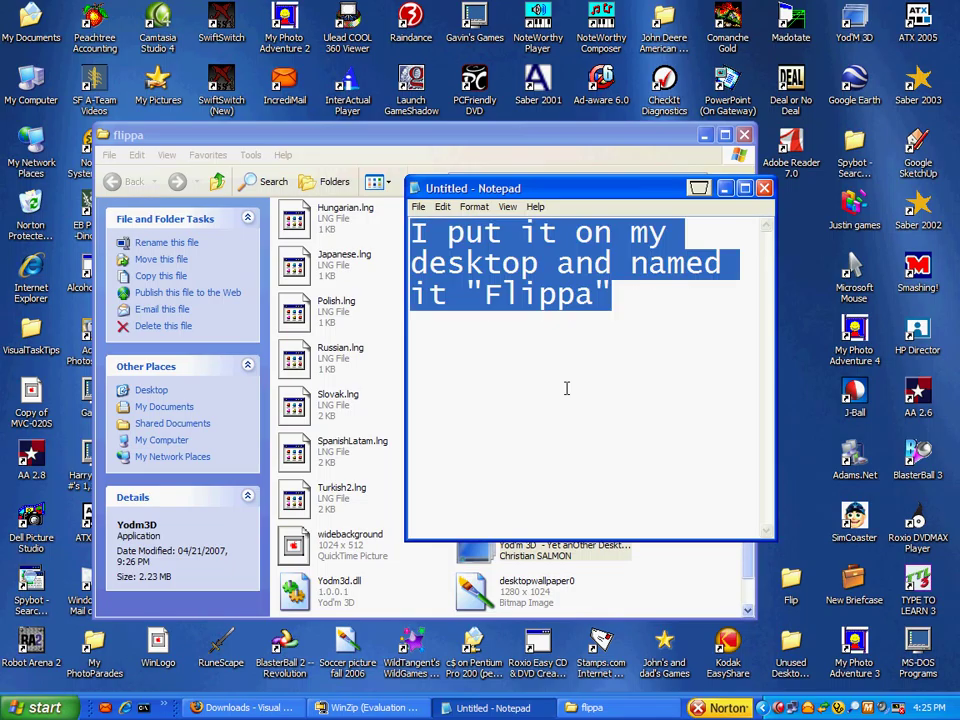
{"action": "type", "text": "It "}
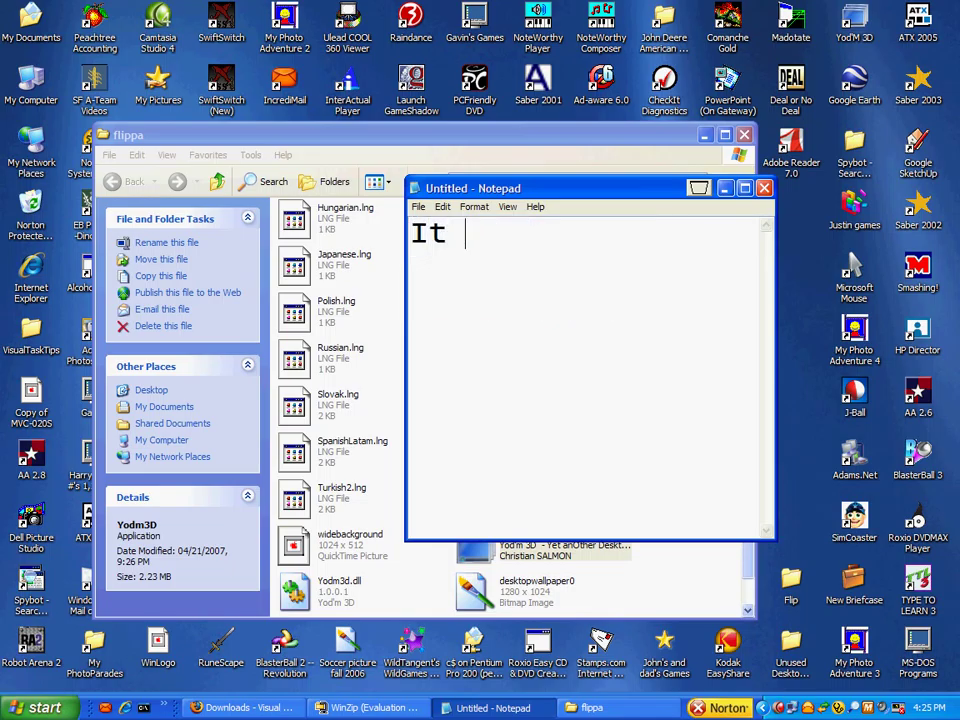
{"action": "type", "text": "should "}
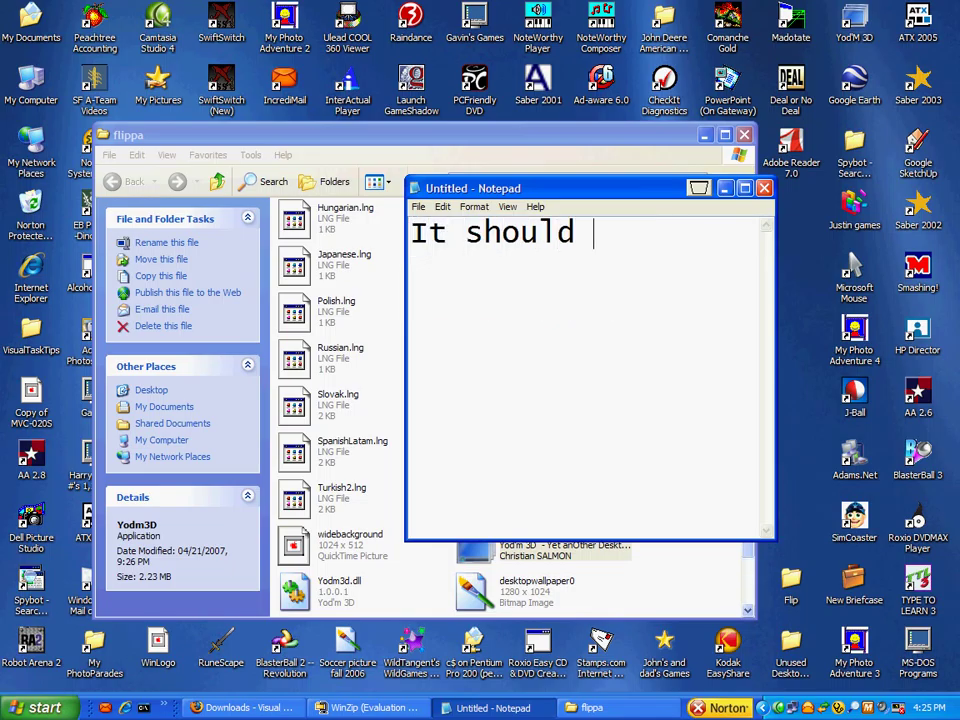
{"action": "type", "text": "start up, and"}
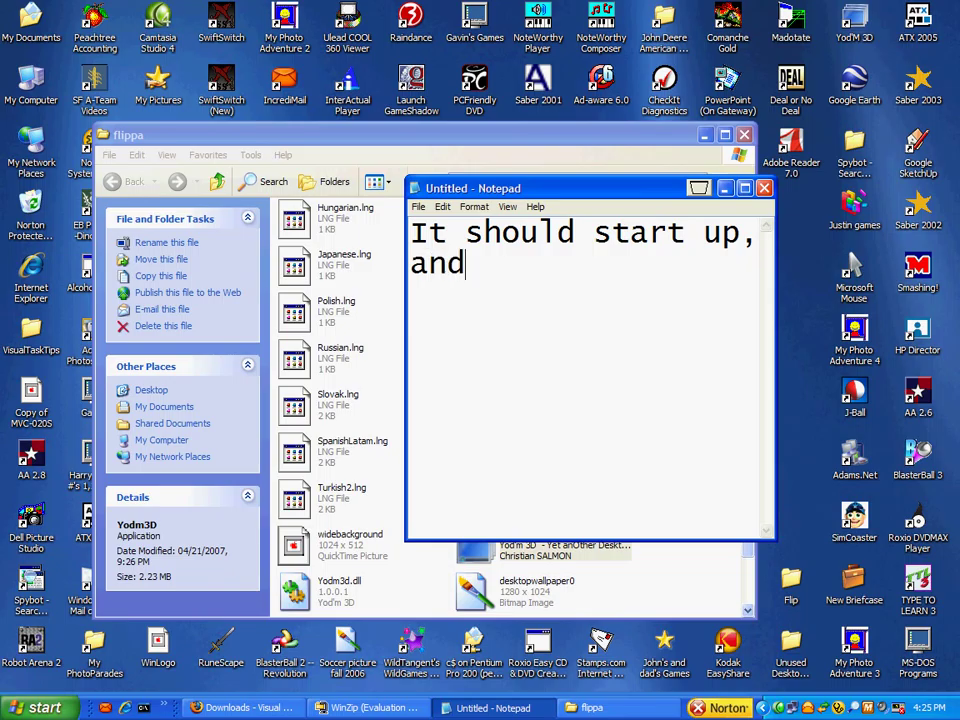
{"action": "type", "text": " you have it "}
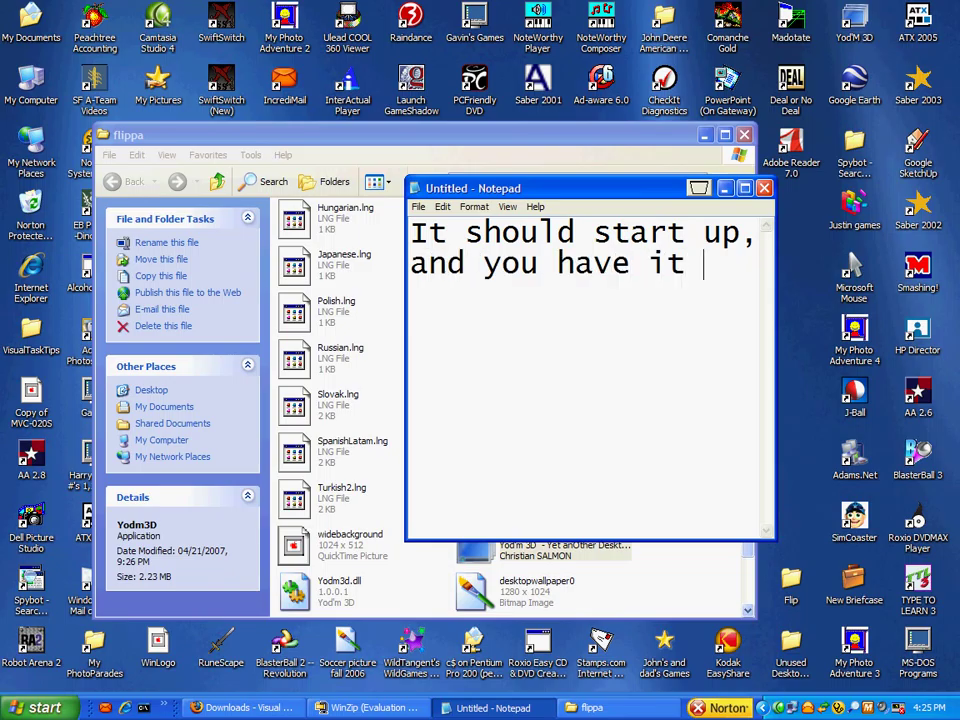
{"action": "type", "text": "running "}
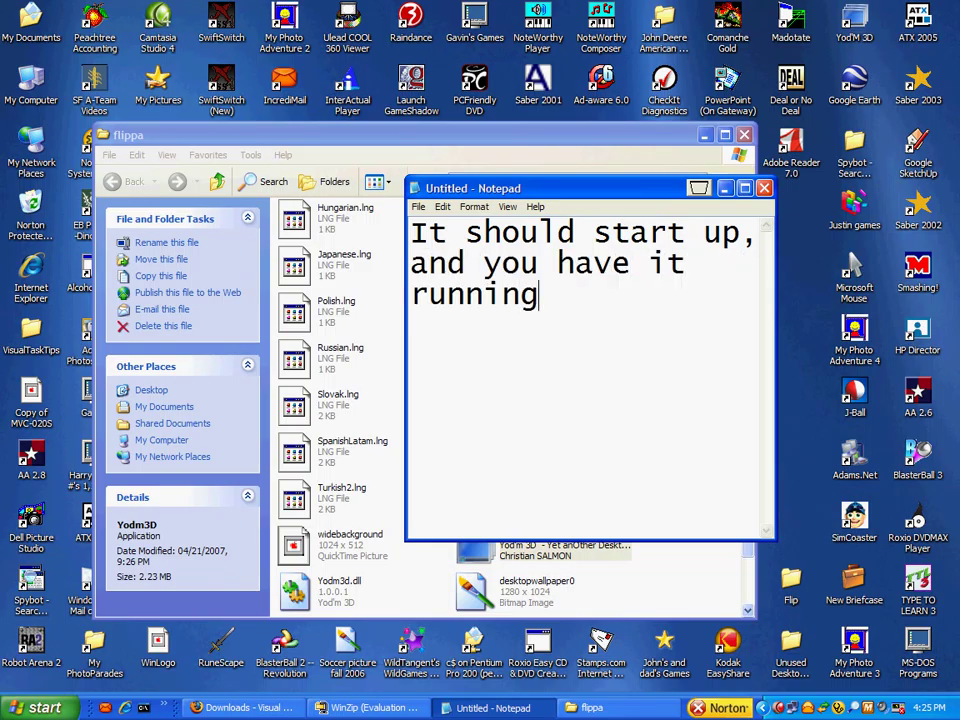
{"action": "type", "text": "perf"}
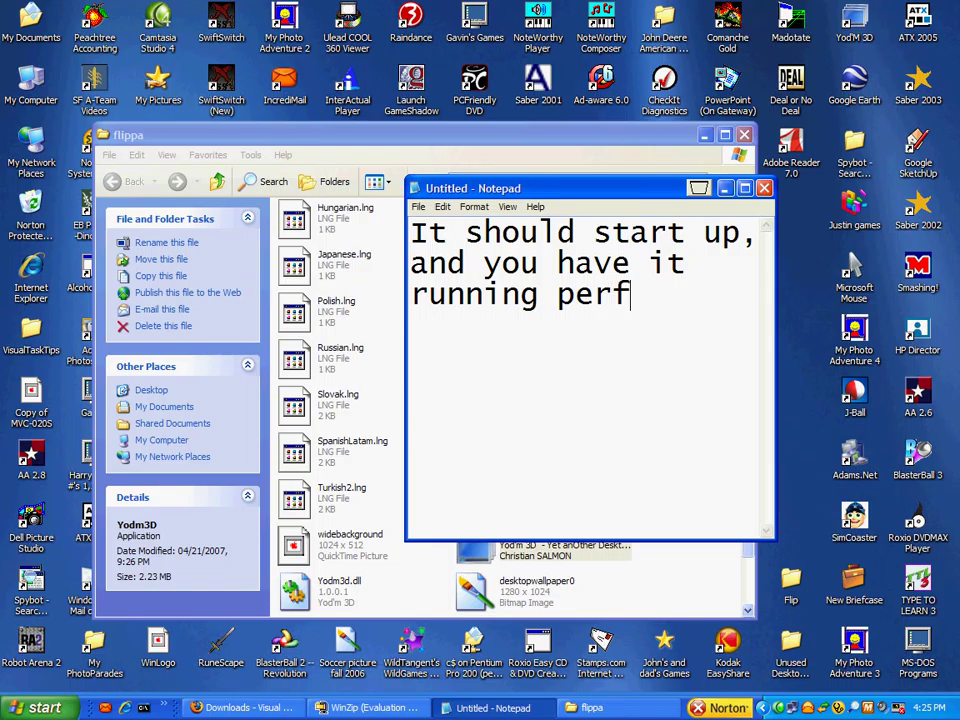
{"action": "type", "text": "ectly, in 3 steps!"}
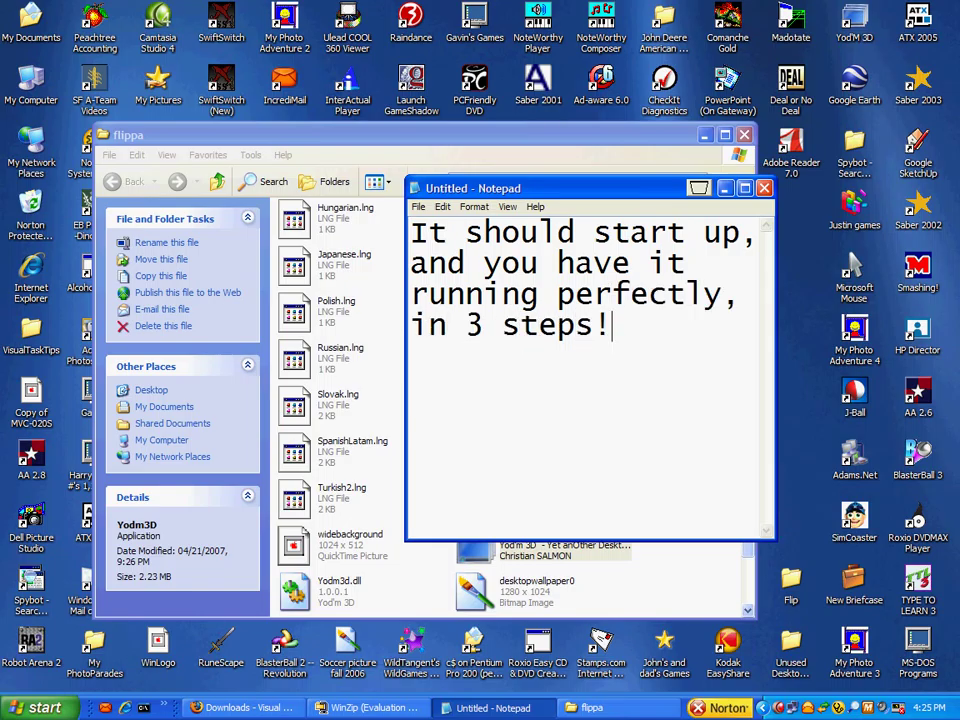
- Replace the Notepad note with the list "1: Download", "2: Unzip", "3: configure!", moving the Yod'm 3D options window out of the way
{"action": "key", "text": "ctrl+a"}
{"action": "type", "text": "1"}
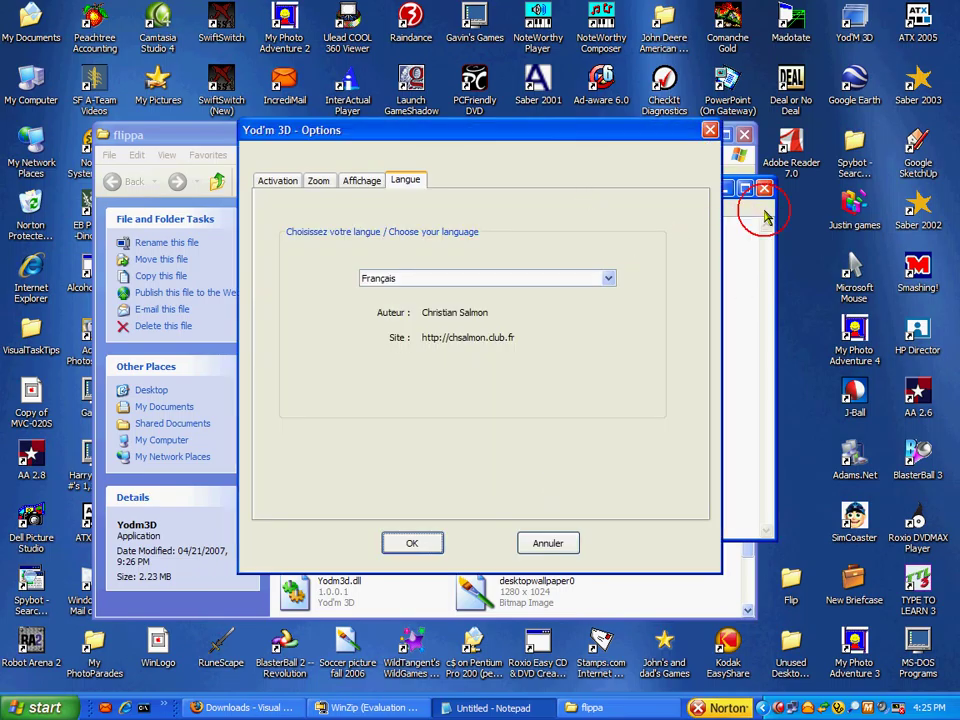
{"action": "left_click_drag", "start_coordinate": [681, 135], "coordinate": [476, 369]}
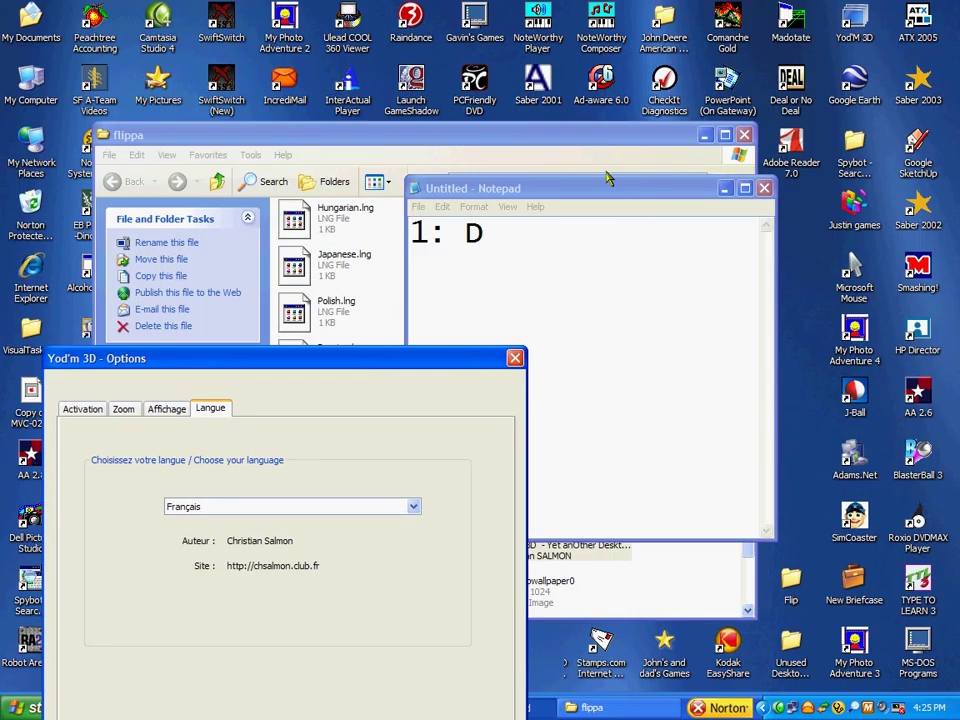
{"action": "left_click", "coordinate": [604, 184]}
{"action": "key", "text": "alt+Tab"}
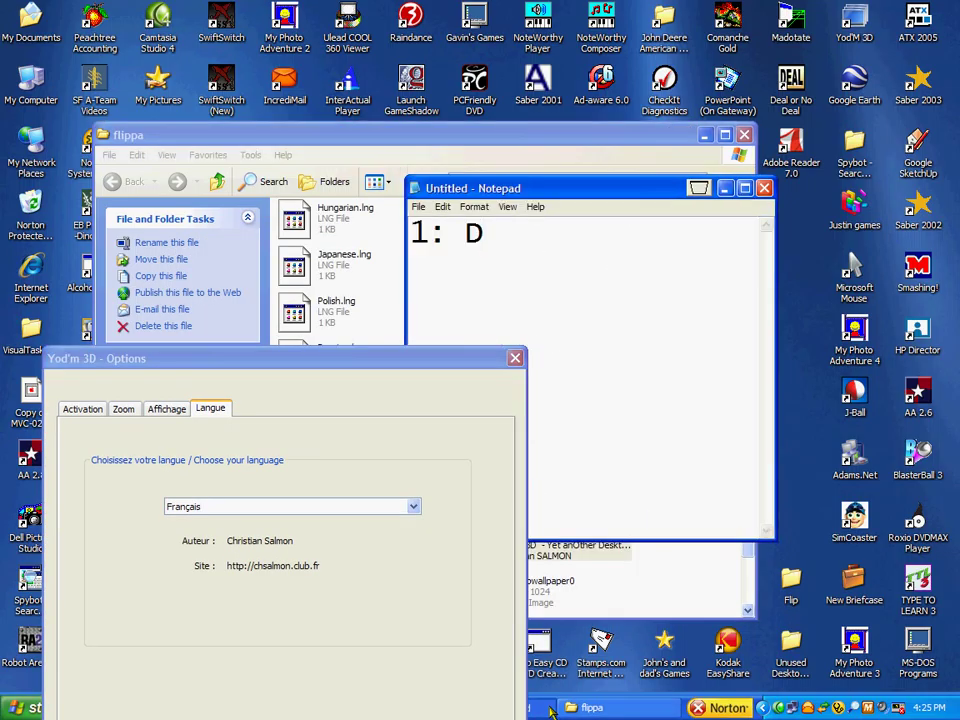
{"action": "type", "text": "ownload"}
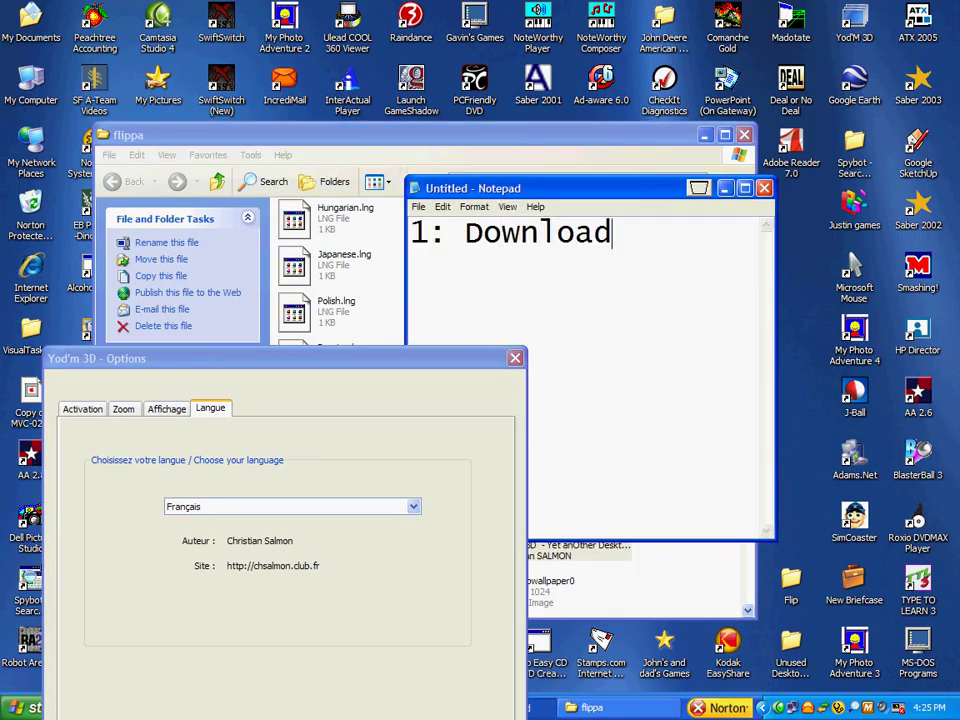
{"action": "key", "text": "Return"}
{"action": "type", "text": "2: Unzip"}
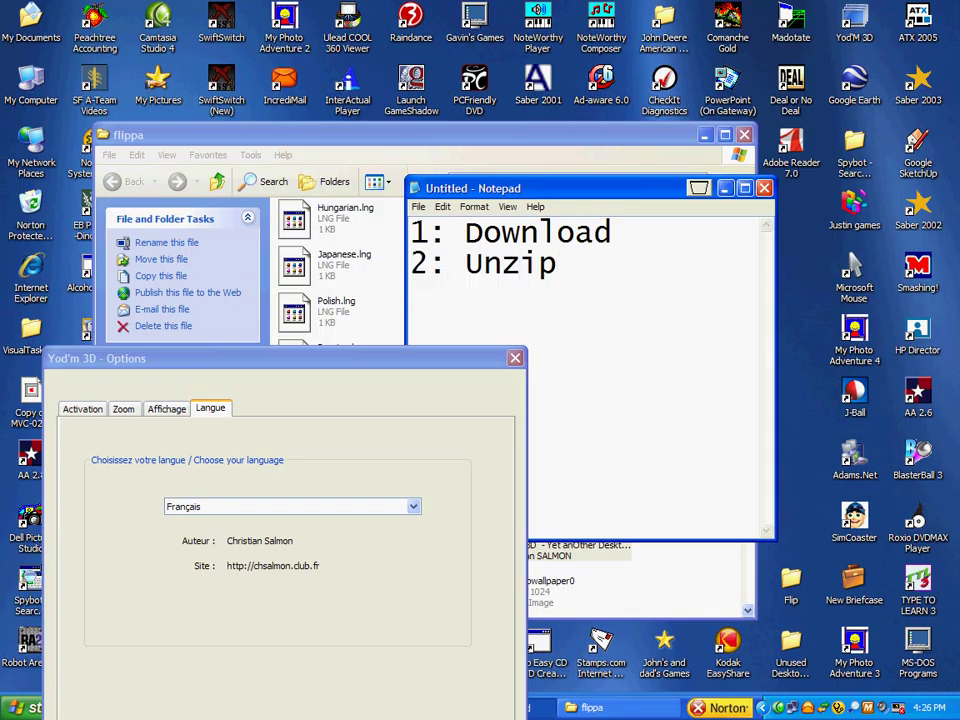
{"action": "key", "text": "Return"}
{"action": "type", "text": "3: configure!"}
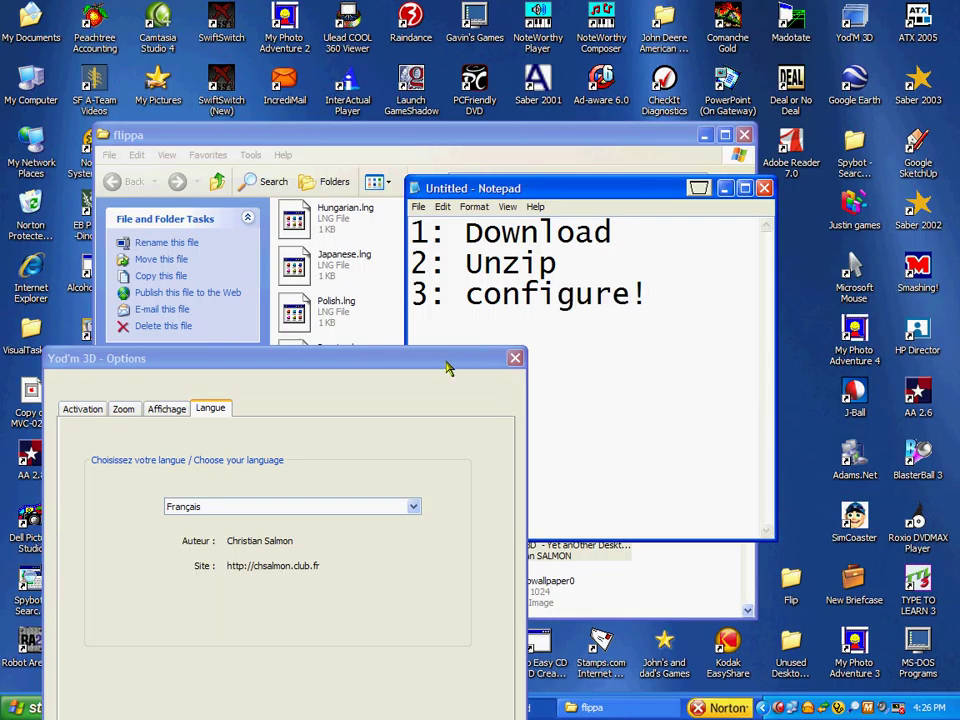
- Set the Yod'm 3D language to English, review the display, zoom and activation key settings, and accept the options
{"action": "left_click_drag", "start_coordinate": [439, 366], "coordinate": [637, 135]}
{"action": "left_click", "coordinate": [493, 275]}
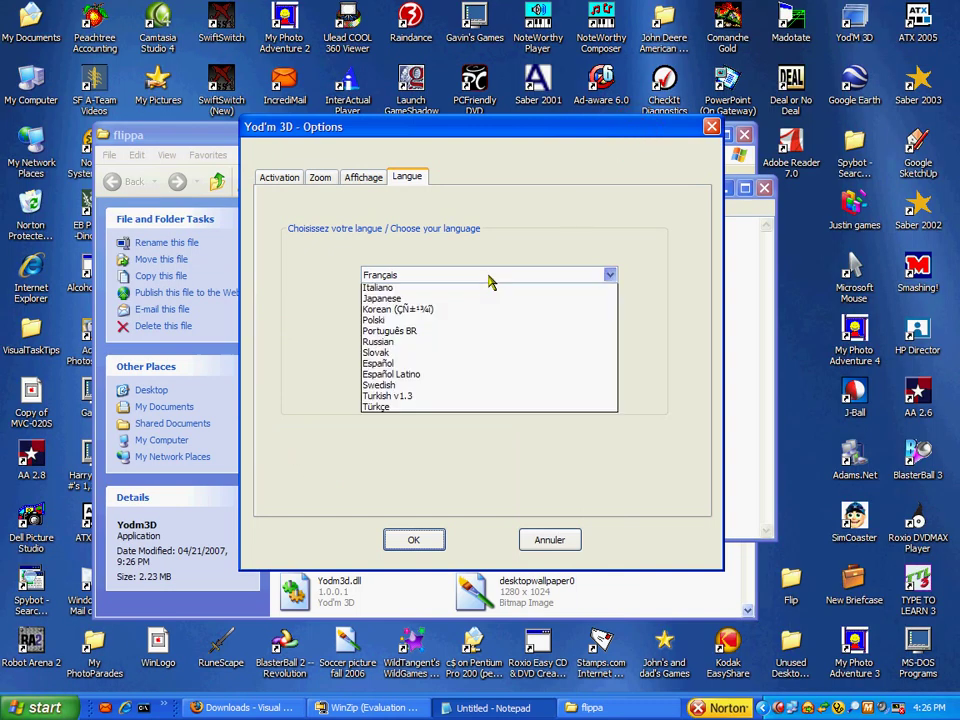
{"action": "left_click", "coordinate": [461, 377]}
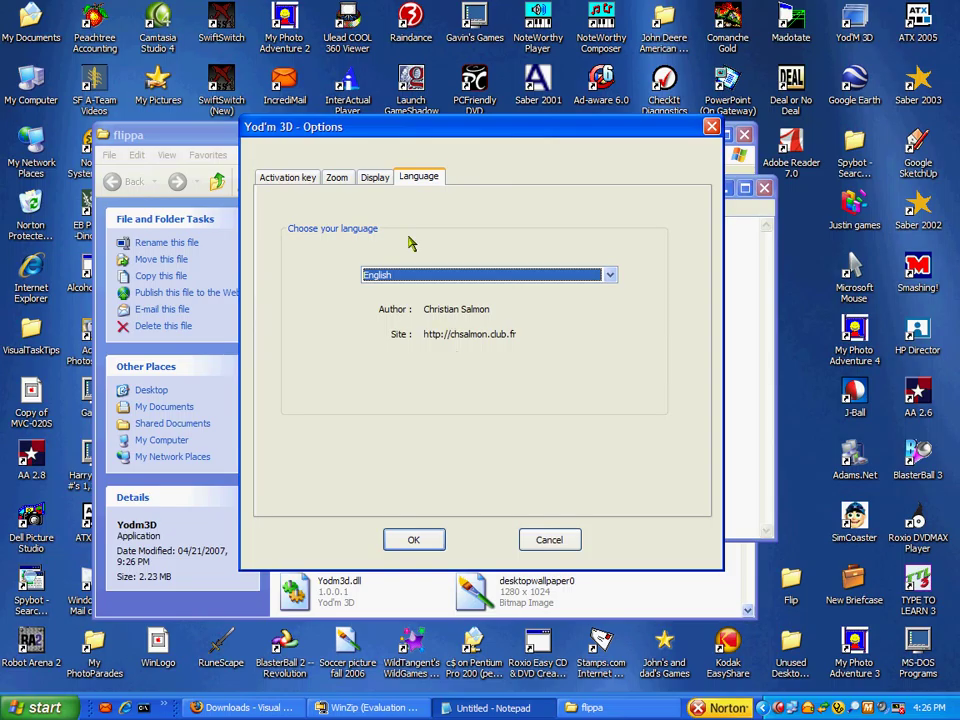
{"action": "left_click", "coordinate": [375, 177]}
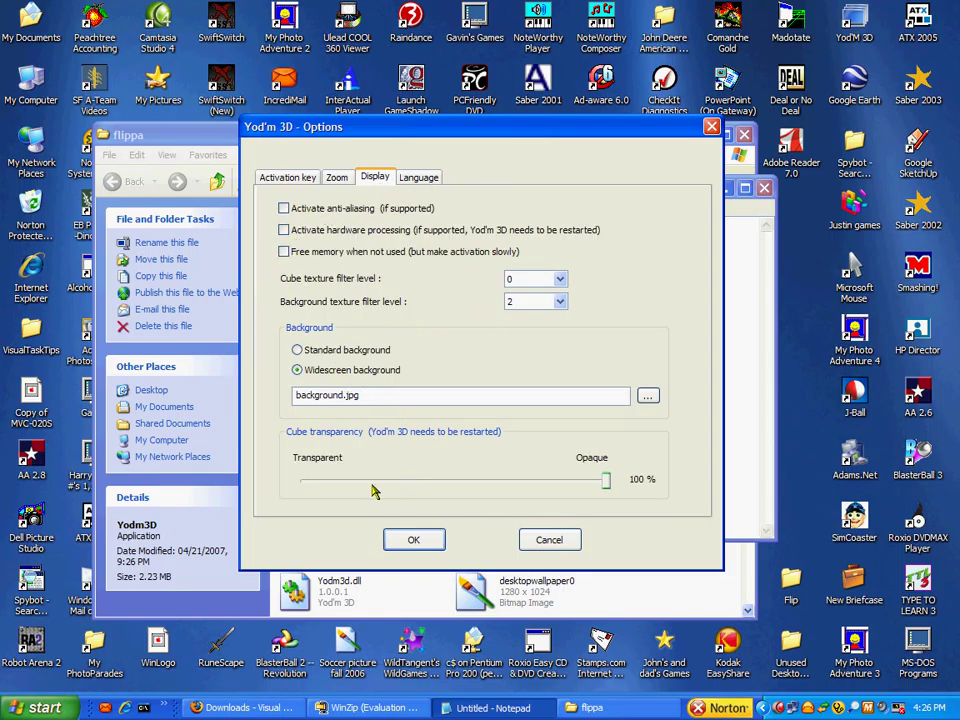
{"action": "left_click", "coordinate": [336, 184]}
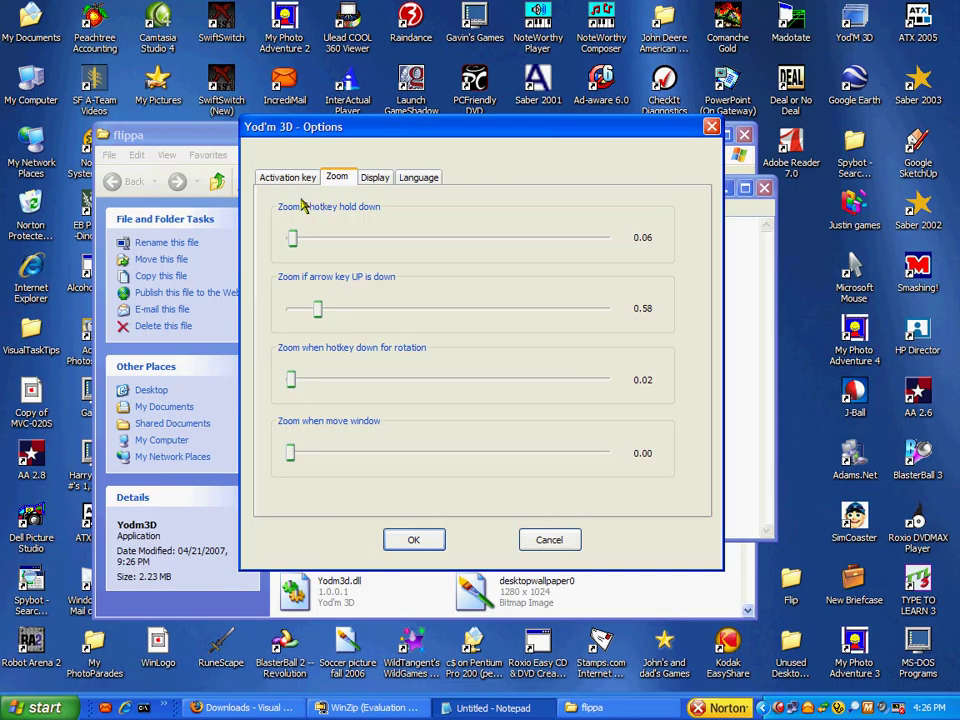
{"action": "left_click", "coordinate": [272, 178]}
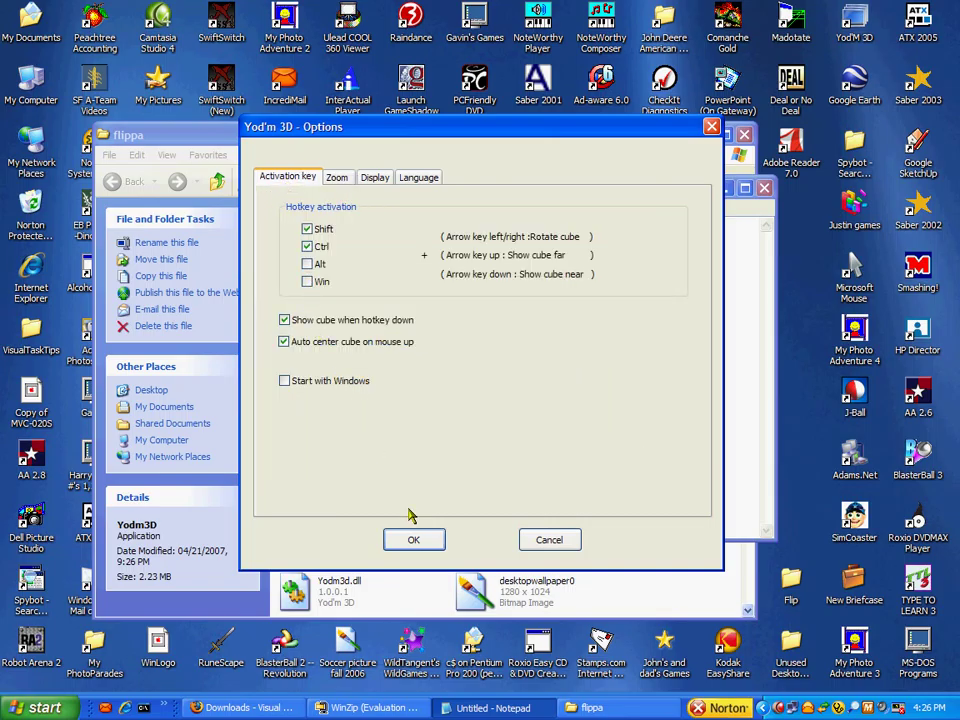
{"action": "left_click", "coordinate": [411, 538]}
- Replace the Notepad list with the note "now watch closely!"
{"action": "left_click", "coordinate": [590, 234]}
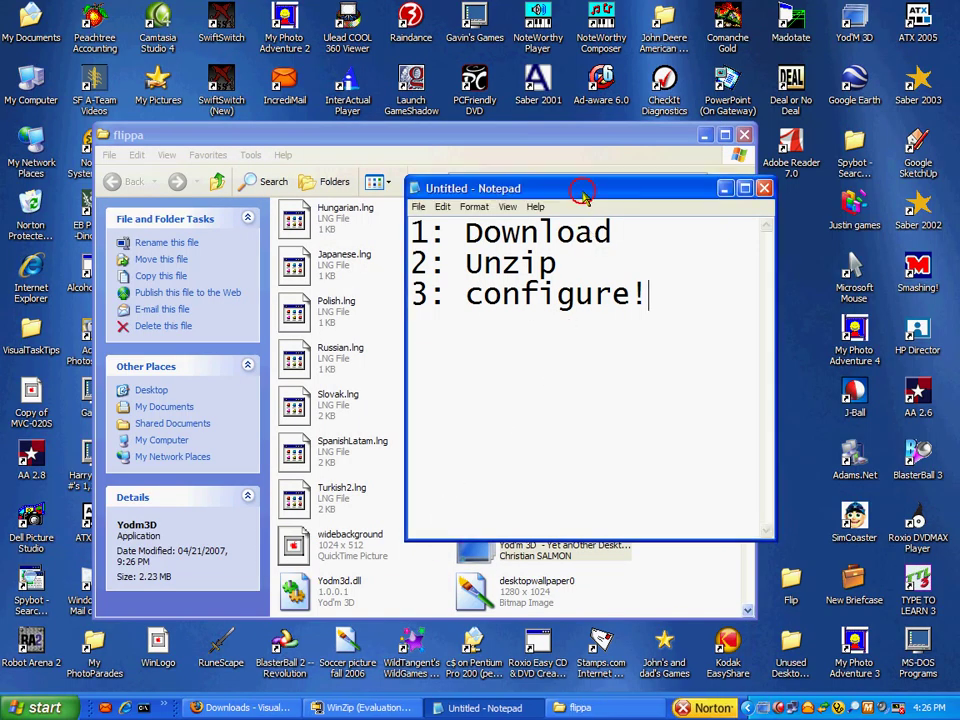
{"action": "left_click_drag", "start_coordinate": [648, 294], "coordinate": [367, 181]}
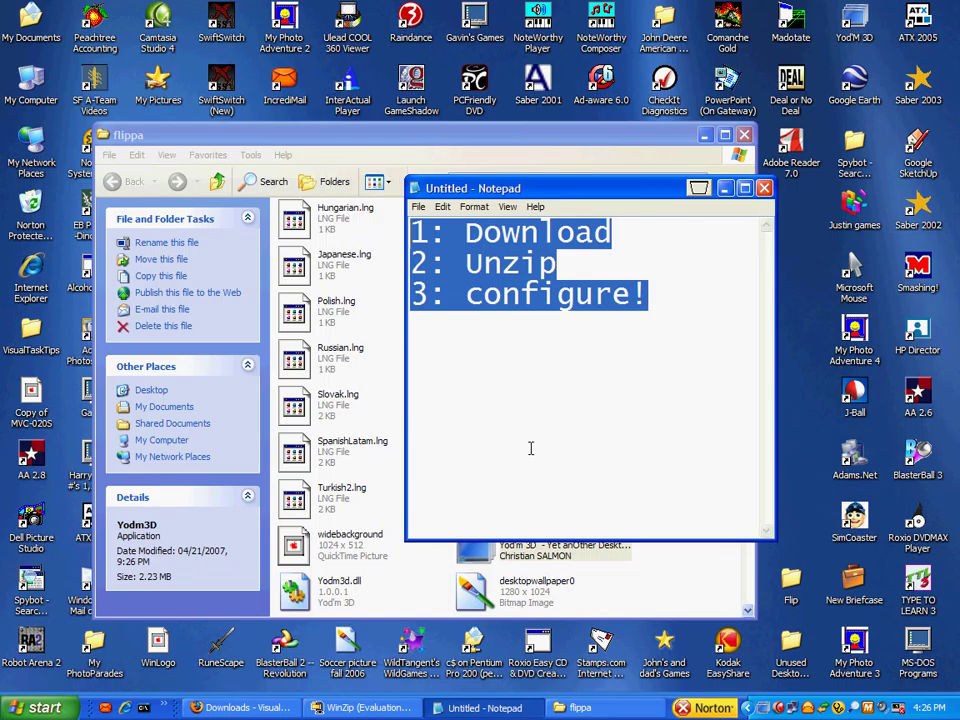
{"action": "type", "text": "now watch closely!"}
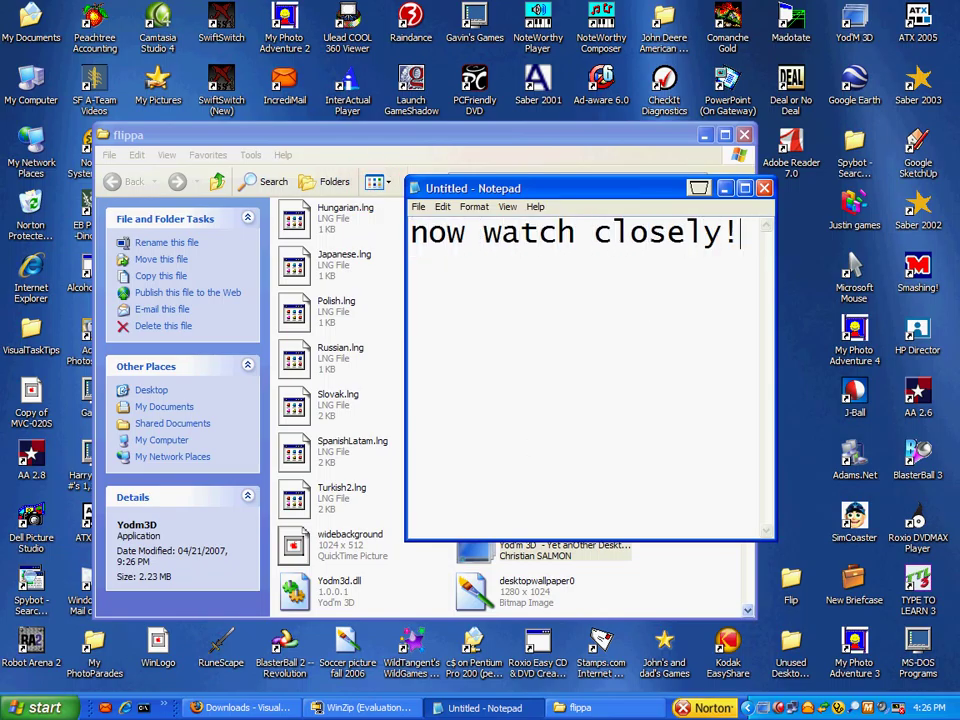
- Replace the note with the activation hotkey text "Ctrl+Shift"
{"action": "left_click_drag", "start_coordinate": [650, 424], "coordinate": [294, 265]}
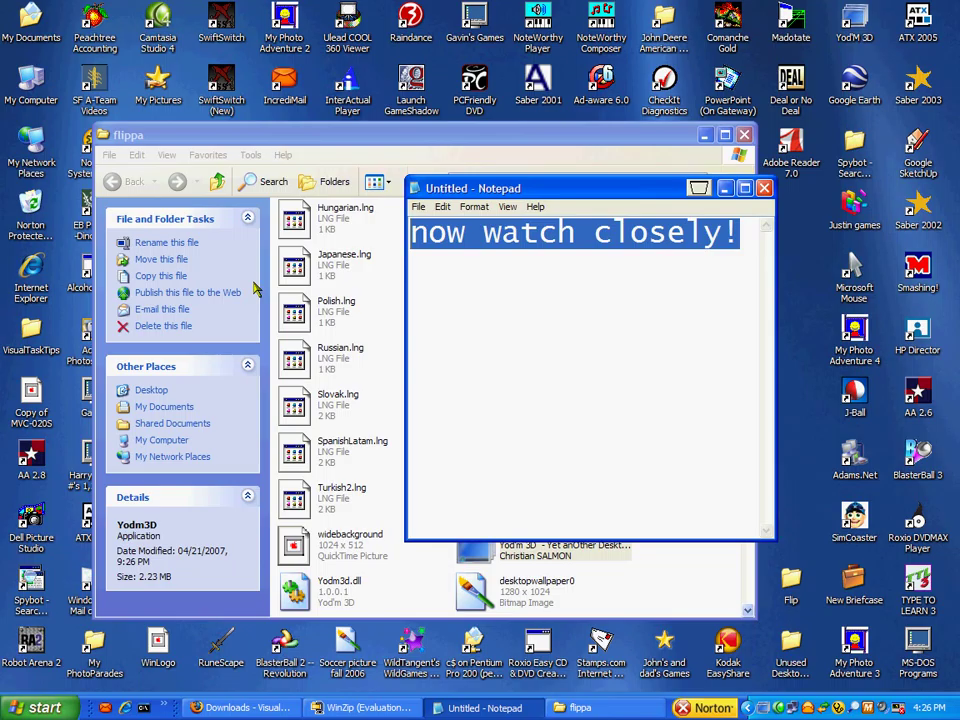
{"action": "type", "text": "Ctrl+"}
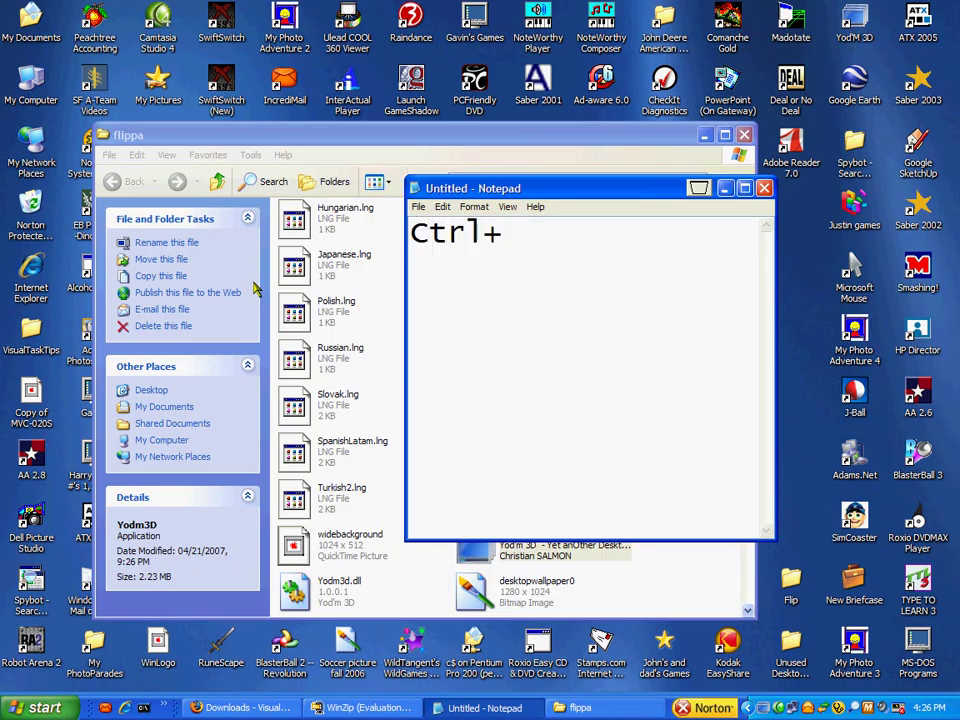
{"action": "type", "text": "Shift"}
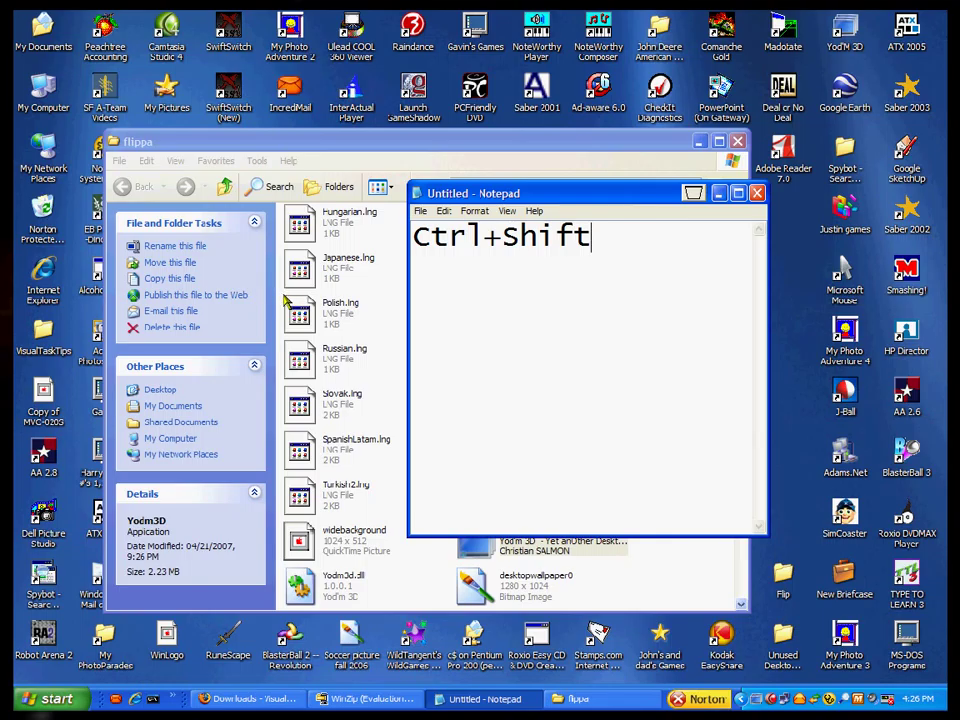
- Demonstrate the 3D cube by rotating it between desktops and zooming it out, and switch to an empty desktop
{"action": "key", "text": "ctrl+shift+Right"}
{"action": "key", "text": "ctrl+shift+Left"}
{"action": "key", "text": "ctrl+shift+Right"}
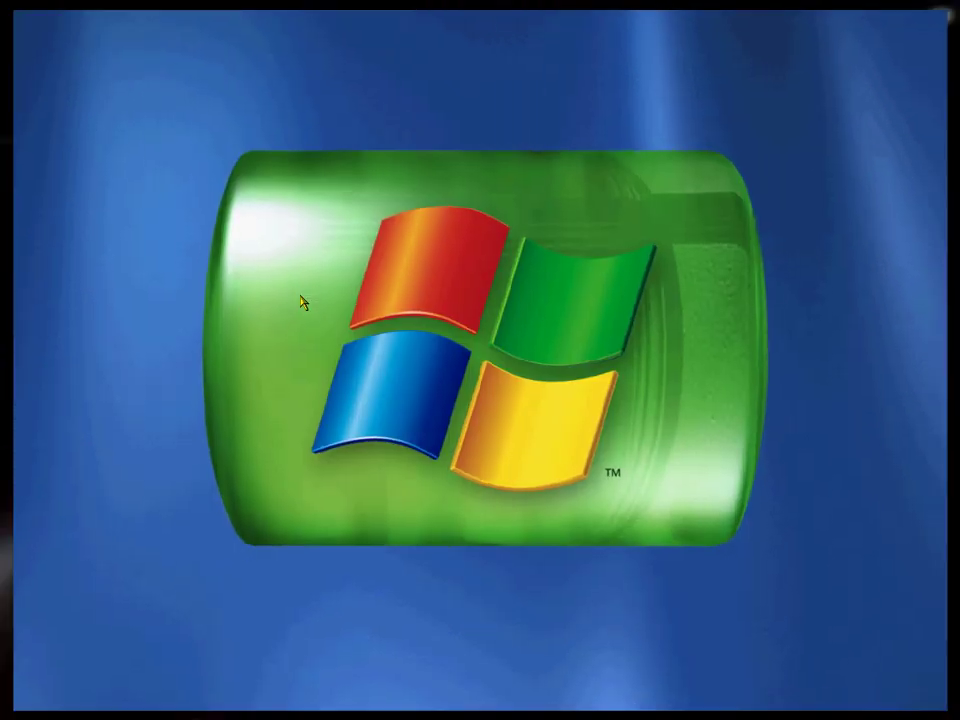
{"action": "key", "text": "ctrl+shift+Down"}
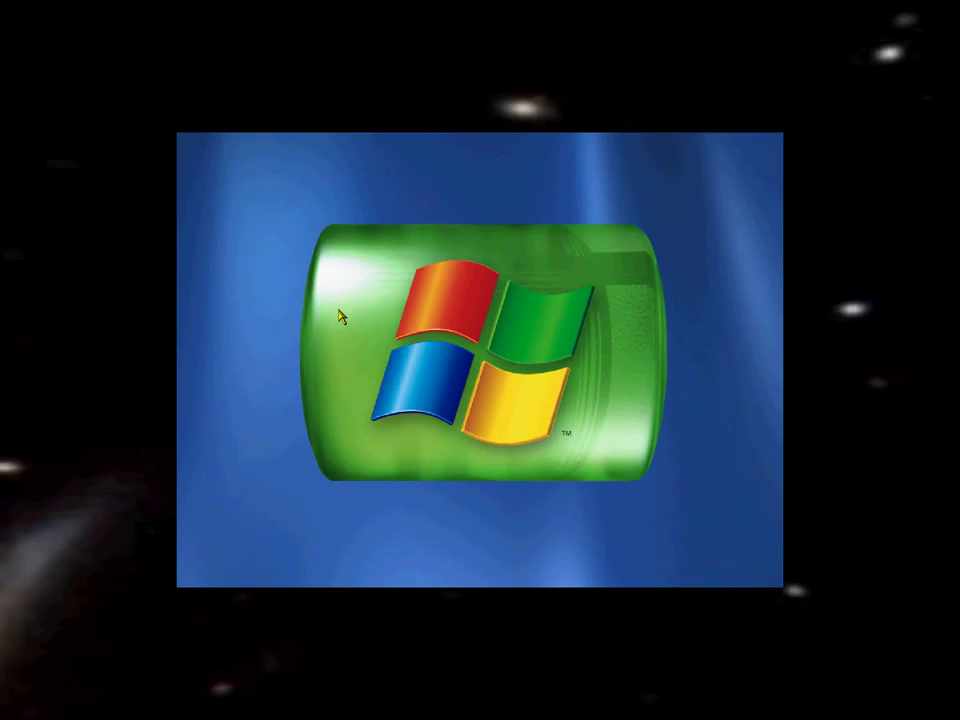
{"action": "mouse_move", "coordinate": [592, 400]}
{"action": "left_mouse_down"}
{"action": "mouse_move", "coordinate": [367, 455]}
{"action": "mouse_move", "coordinate": [343, 429]}
{"action": "mouse_move", "coordinate": [662, 435]}
{"action": "left_mouse_up"}
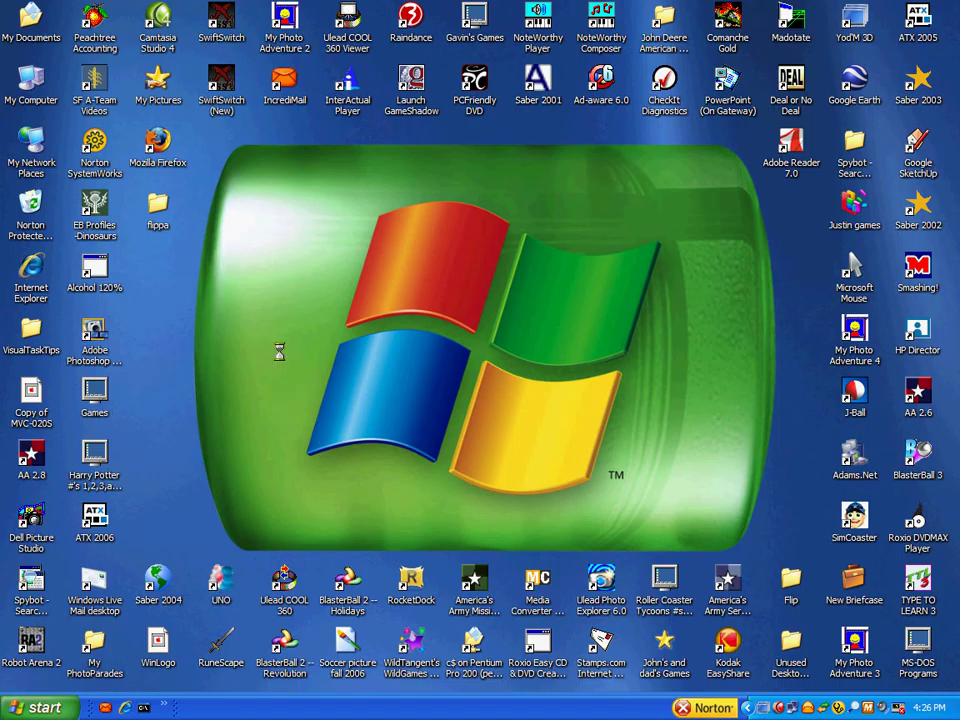
- Open a new Notepad window on the empty desktop and write "Isn't that cool???" in it
{"action": "key", "text": "super"}
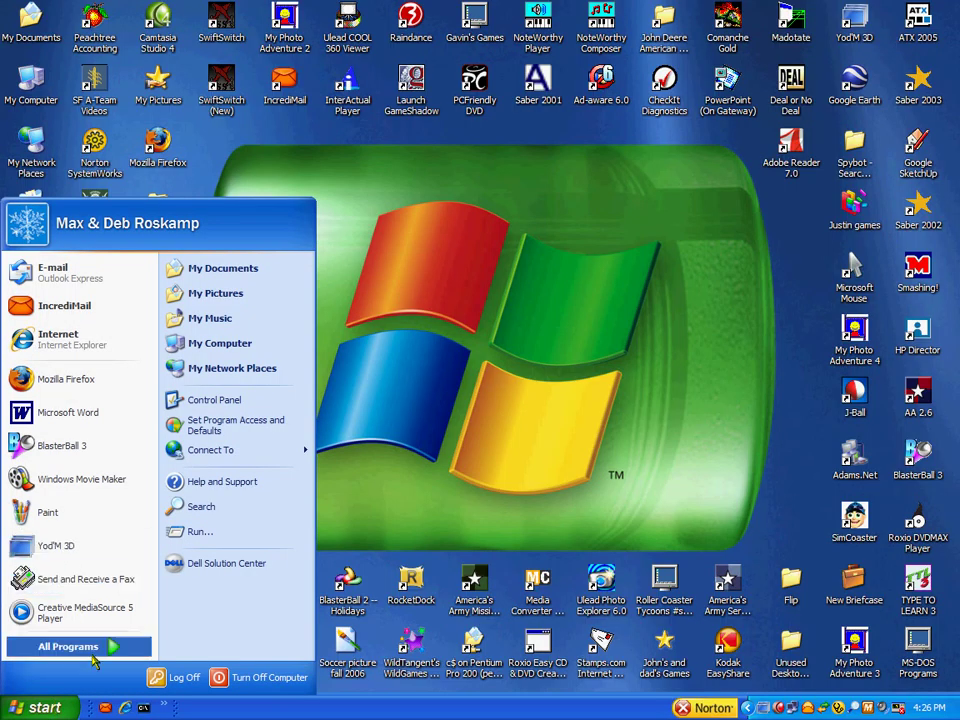
{"action": "left_click", "coordinate": [90, 650]}
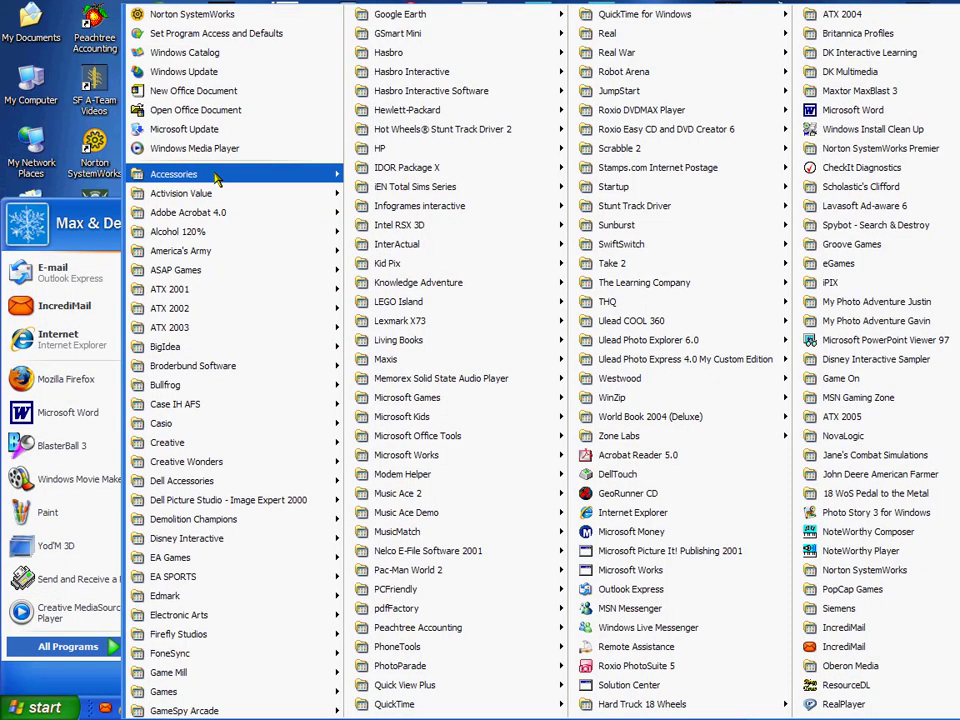
{"action": "mouse_move", "coordinate": [215, 177]}
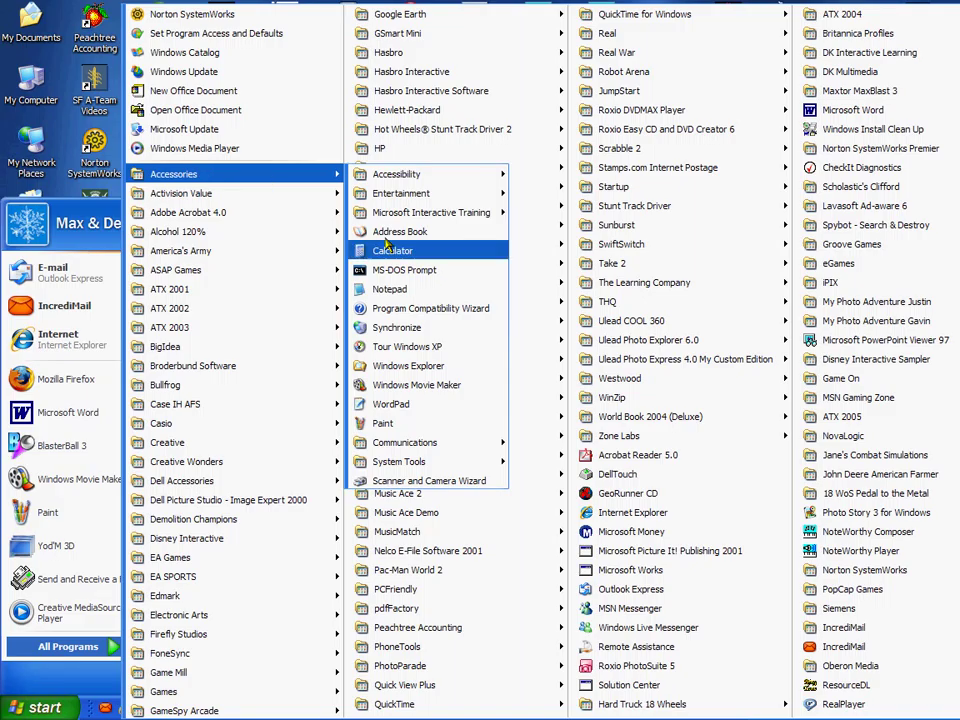
{"action": "left_click", "coordinate": [385, 289]}
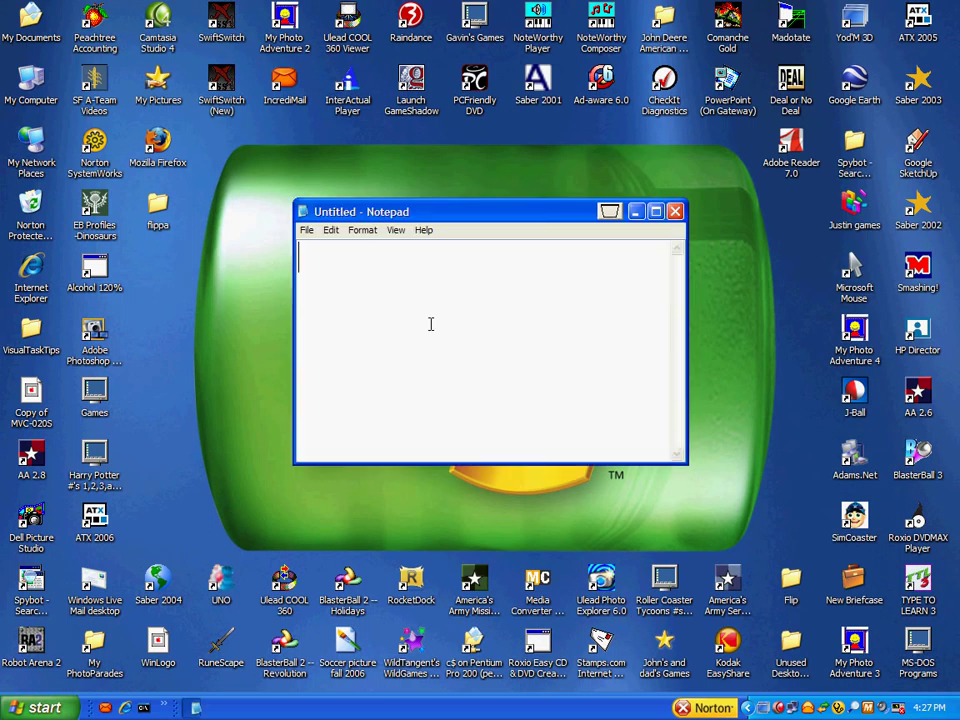
{"action": "type", "text": "Isn't tha"}
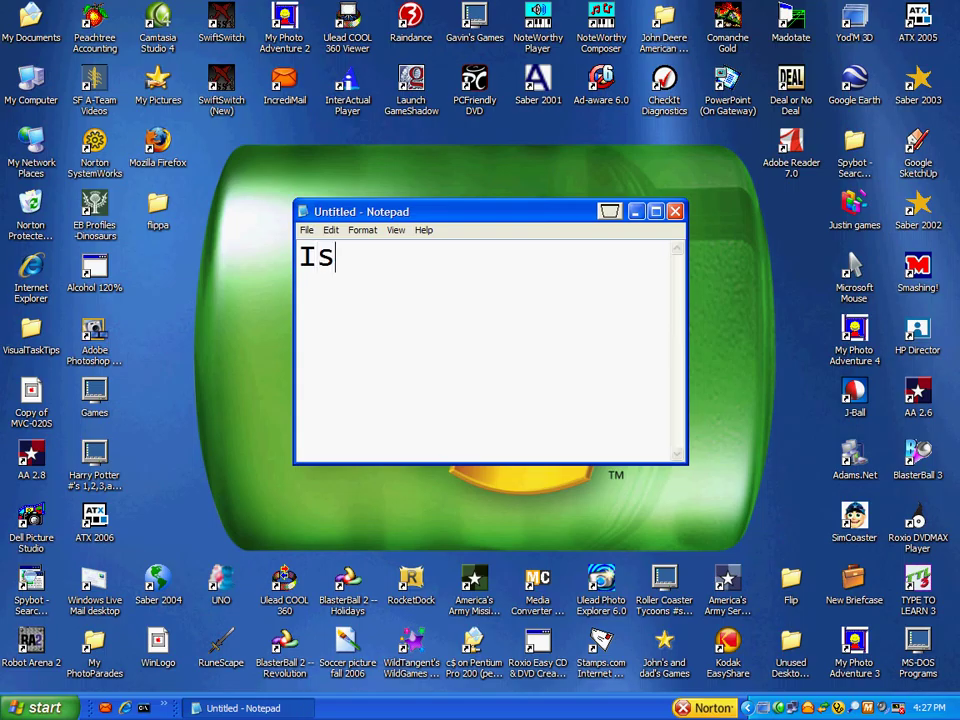
{"action": "type", "text": "t cool???"}
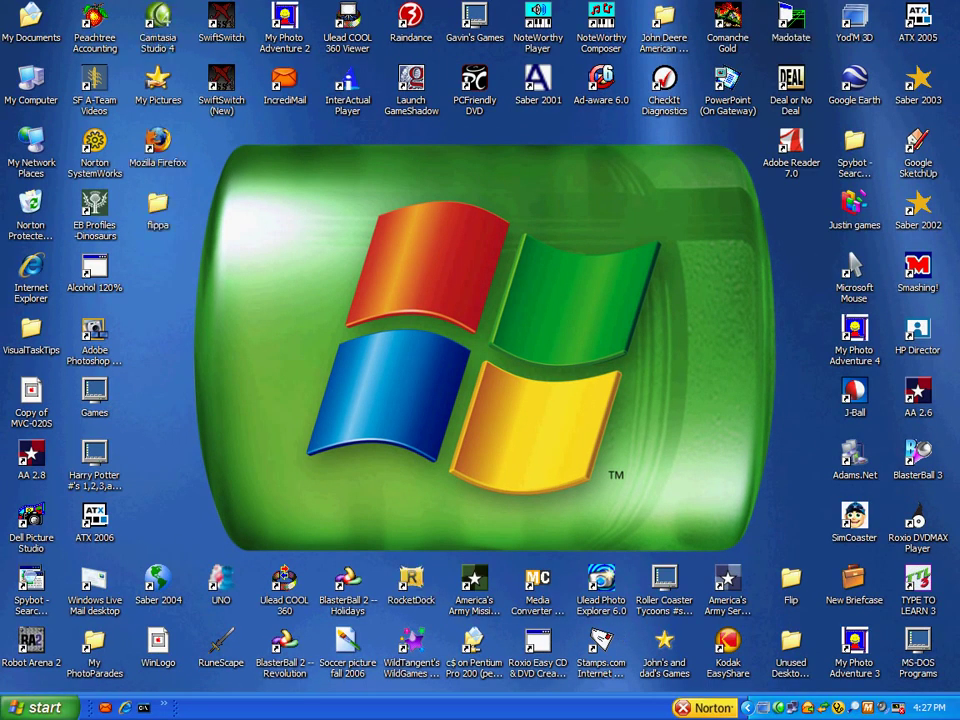
- Return to Desktop 1 through Yod'm 3D's window list and close the WinZip, flippa folder and Firefox Downloads windows
{"action": "right_click", "coordinate": [765, 708]}
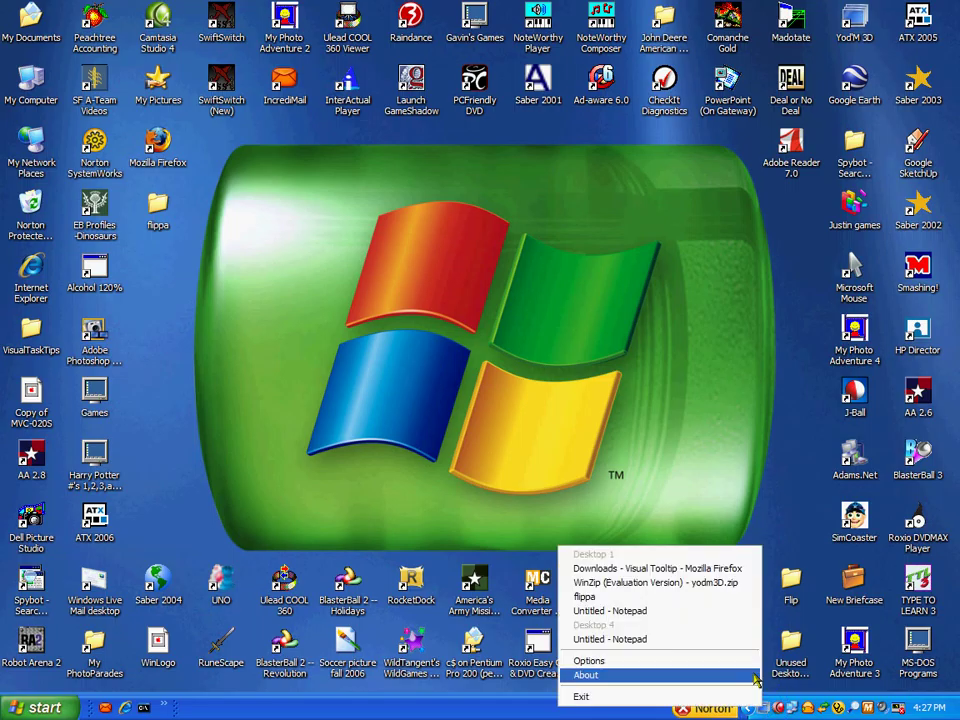
{"action": "left_click", "coordinate": [664, 591]}
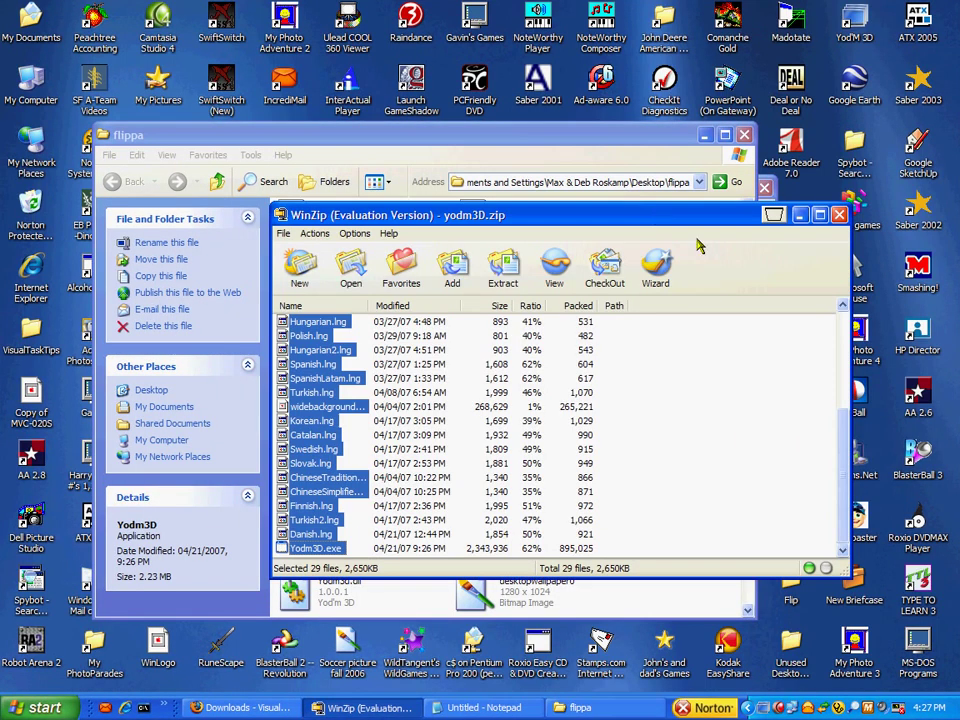
{"action": "left_click", "coordinate": [839, 215]}
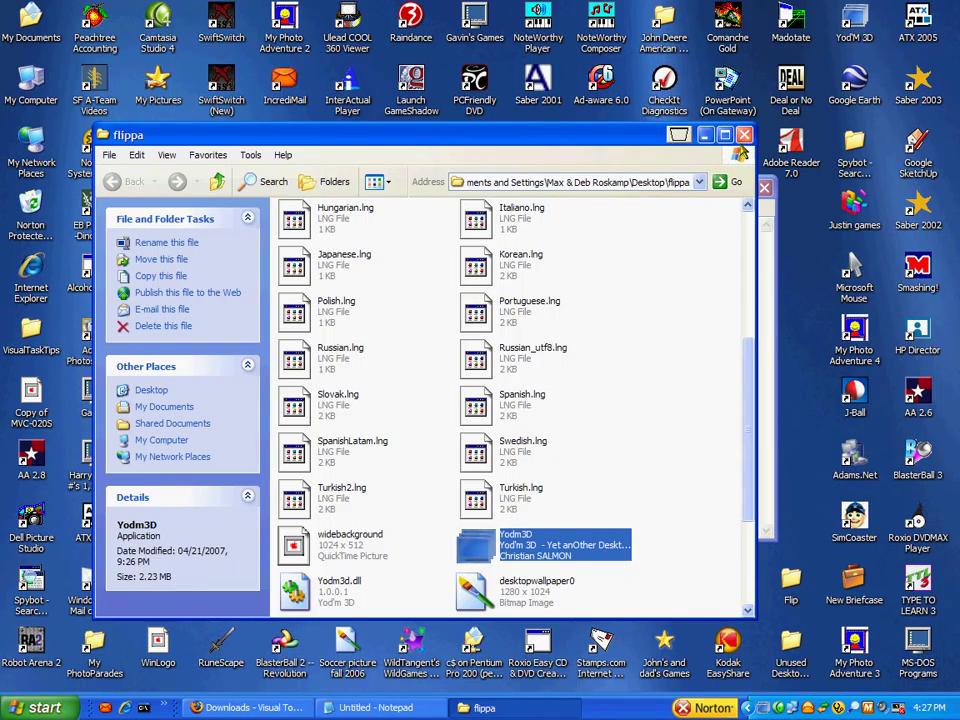
{"action": "left_click", "coordinate": [744, 136]}
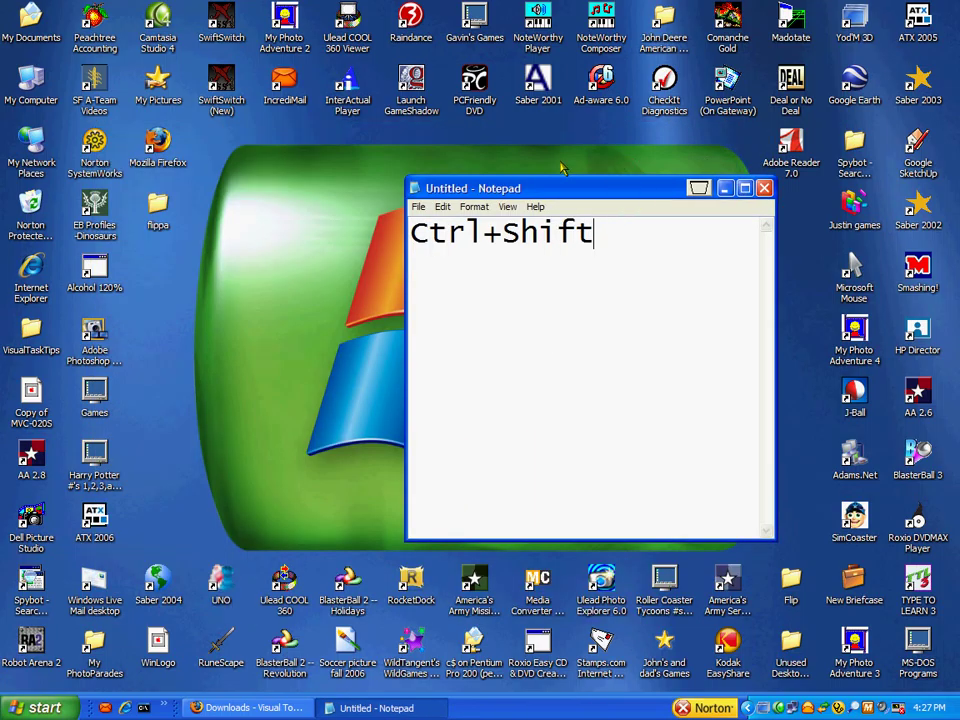
{"action": "key", "text": "ctrl+shift+Escape"}
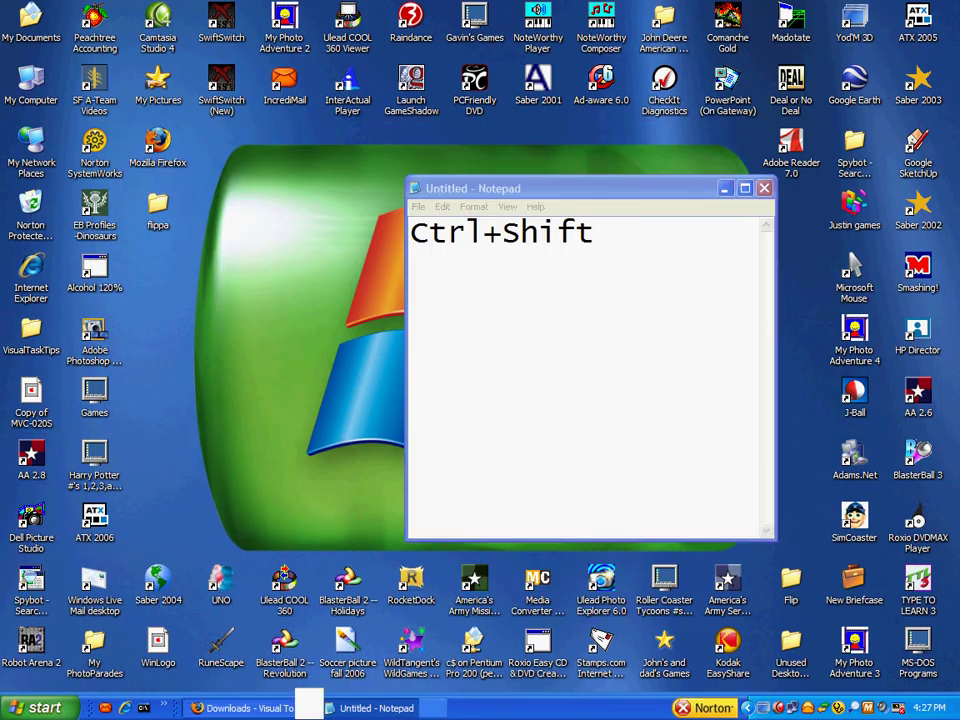
{"action": "right_click", "coordinate": [310, 707]}
{"action": "left_click", "coordinate": [321, 702]}
- Move the Notepad window to the middle of the desktop and replace its note with "WOW..."
{"action": "left_click_drag", "start_coordinate": [553, 188], "coordinate": [455, 172]}
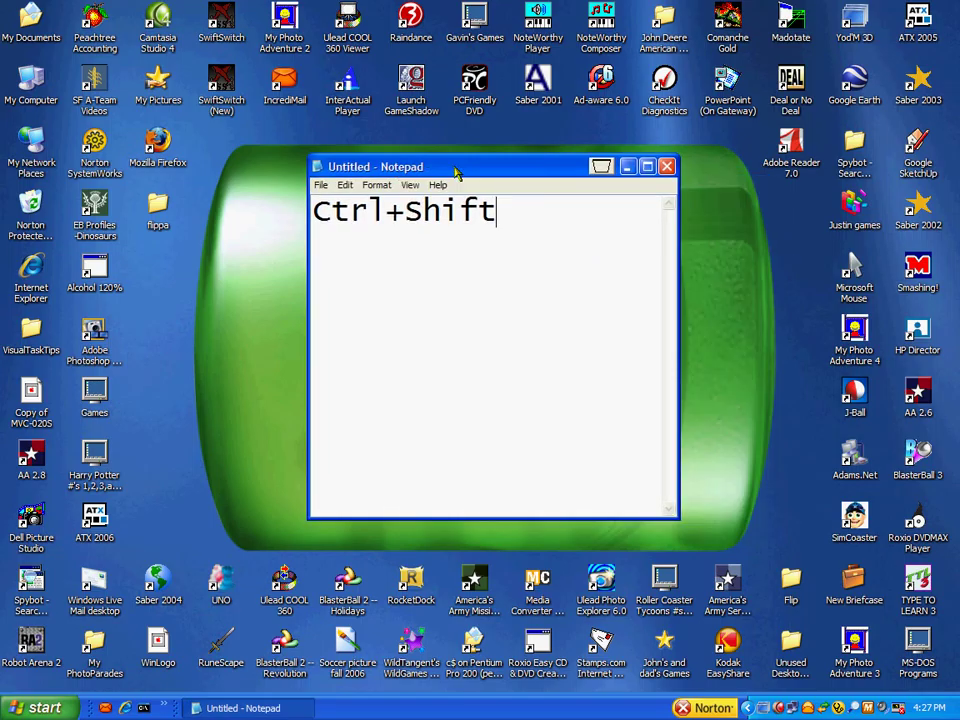
{"action": "key", "text": "ctrl+shift+Home"}
{"action": "type", "text": "wow..."}
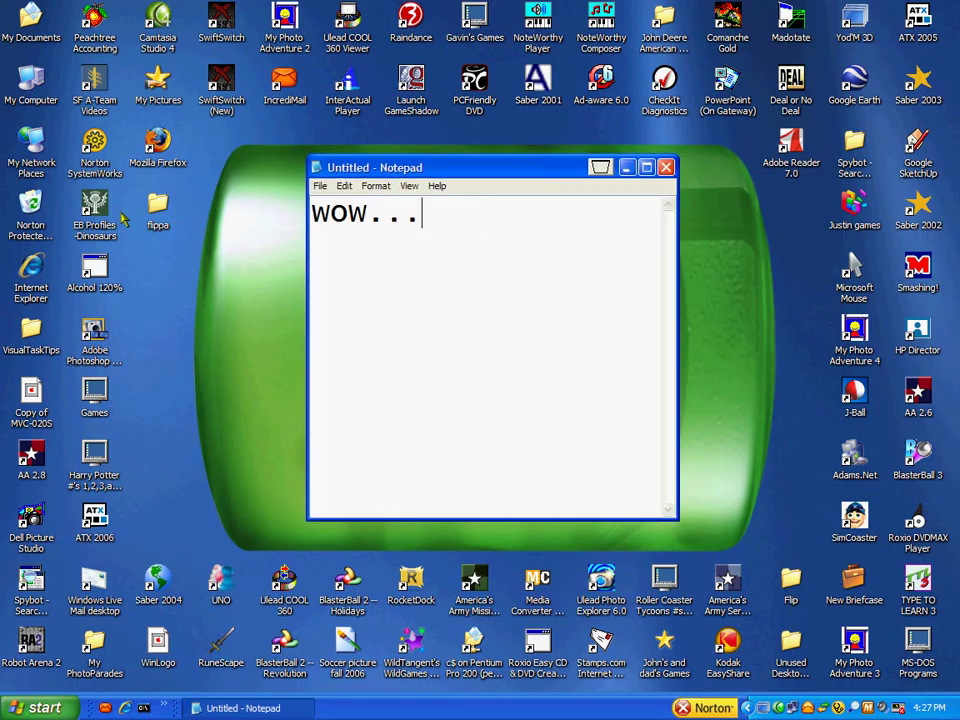
- Clear the note and write "CONGRATS" in its place
{"action": "key", "text": "BackSpace"}
{"action": "key", "text": "BackSpace"}
{"action": "key", "text": "BackSpace"}
{"action": "key", "text": "BackSpace"}
{"action": "key", "text": "BackSpace"}
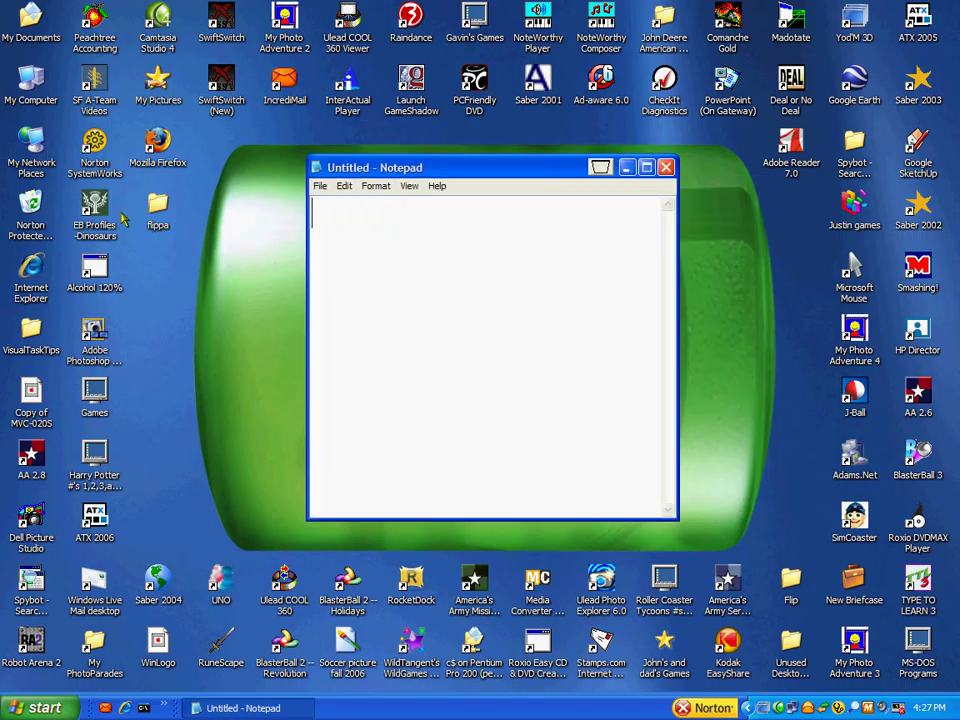
{"action": "type", "text": "CONGRATS"}
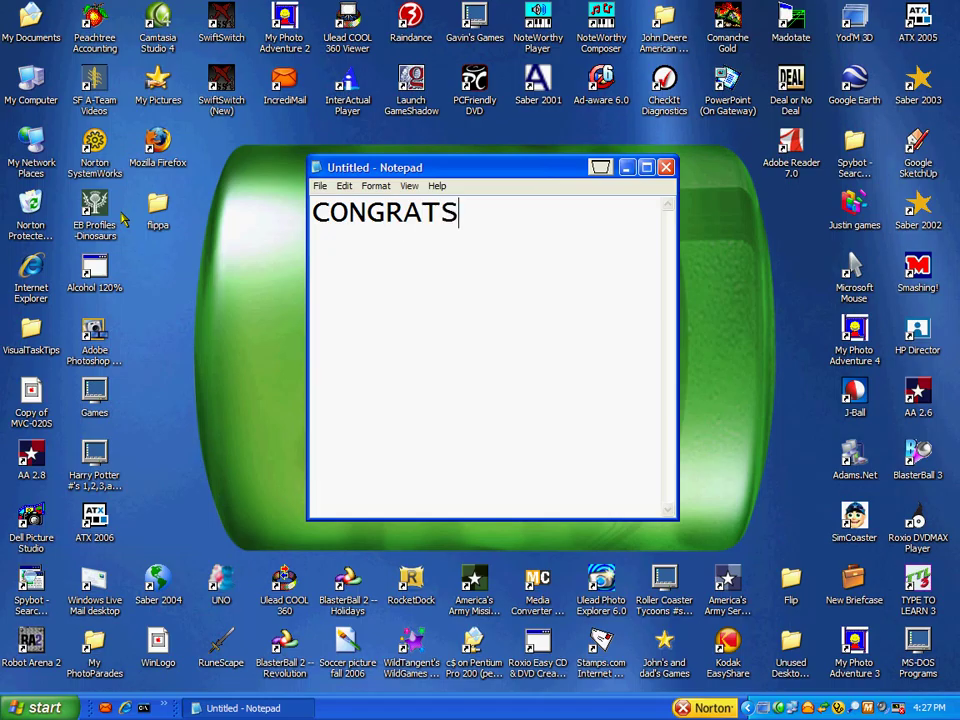
- Extend the note after "CONGRATS" so it reads "CONGRATS ON DOWNLOADING AND CONFIGURING YOD'M 3D!!!"
{"action": "type", "text": " ON DOWNLOADING"}
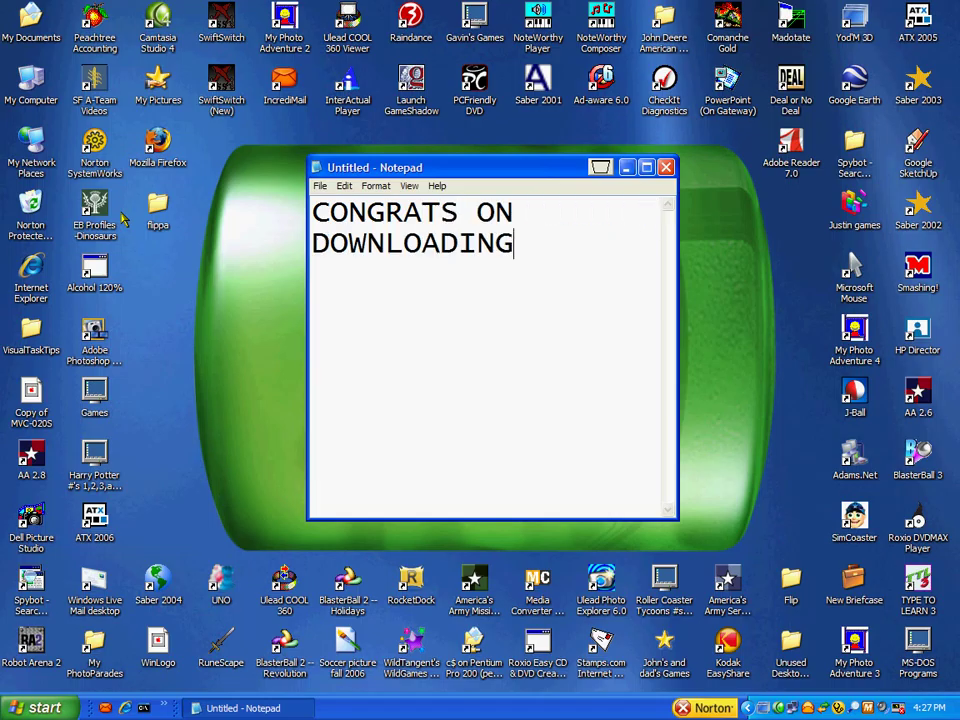
{"action": "type", "text": " AND CON"}
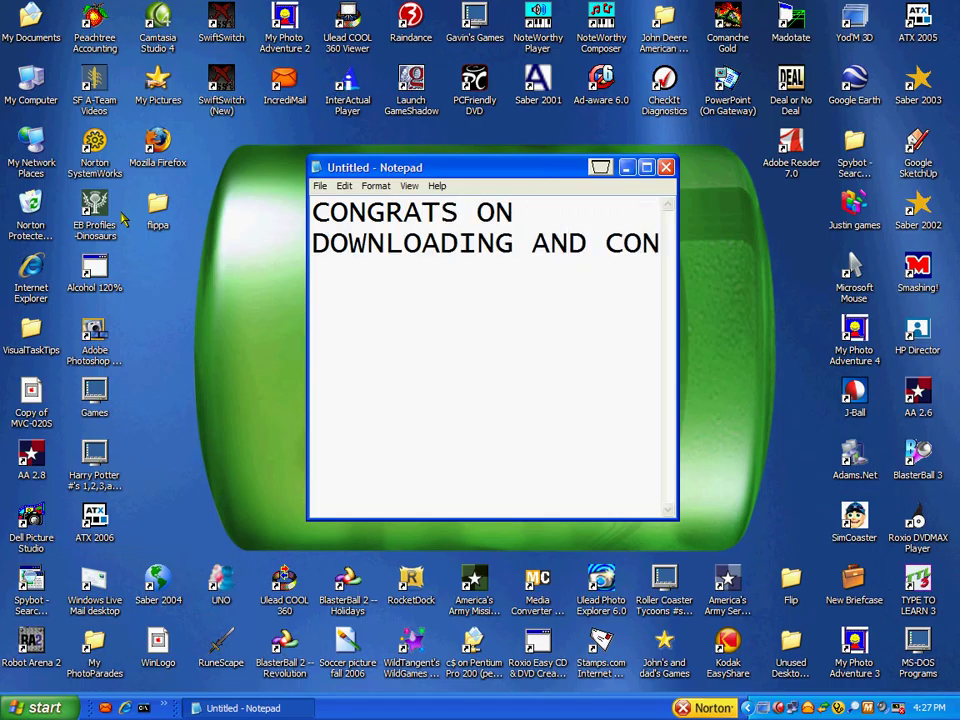
{"action": "type", "text": "FIGURING"}
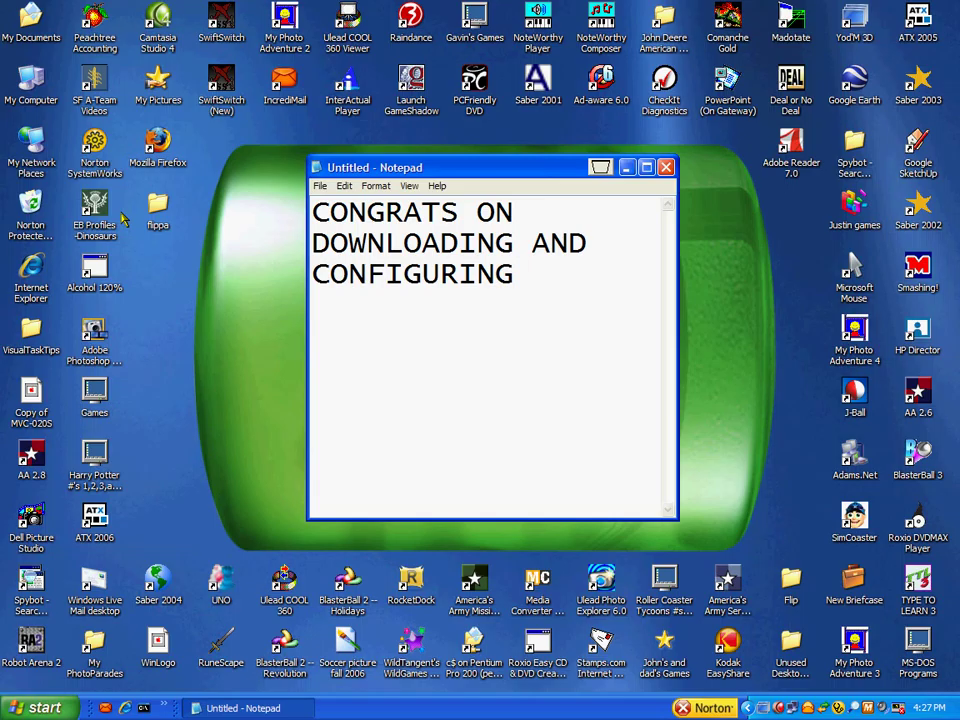
{"action": "type", "text": " YOD'M"}
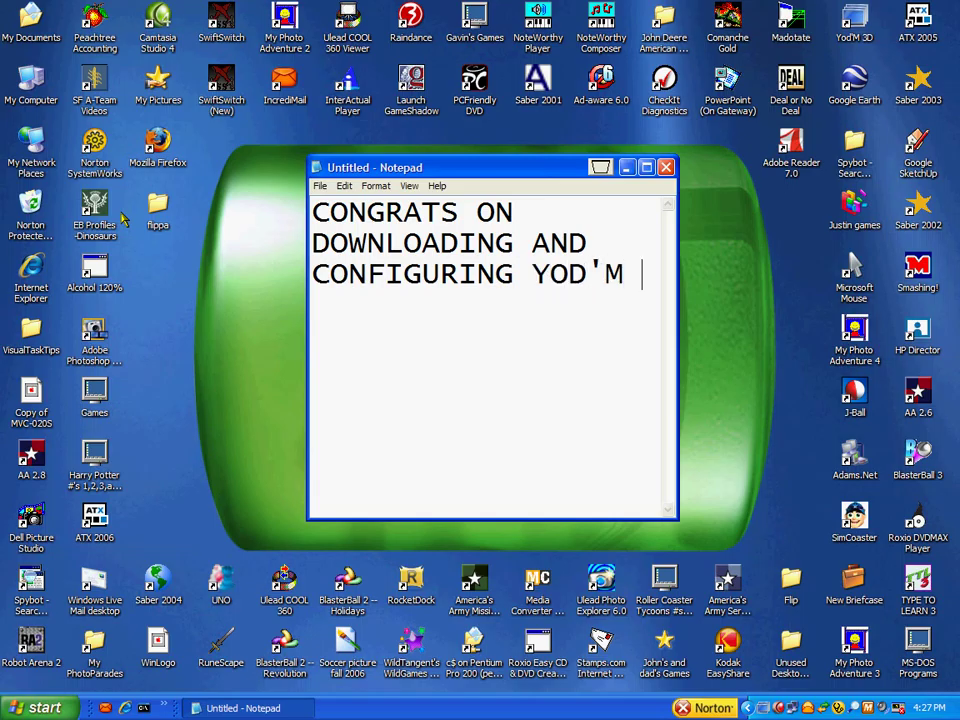
{"action": "type", "text": " 3D!!!"}
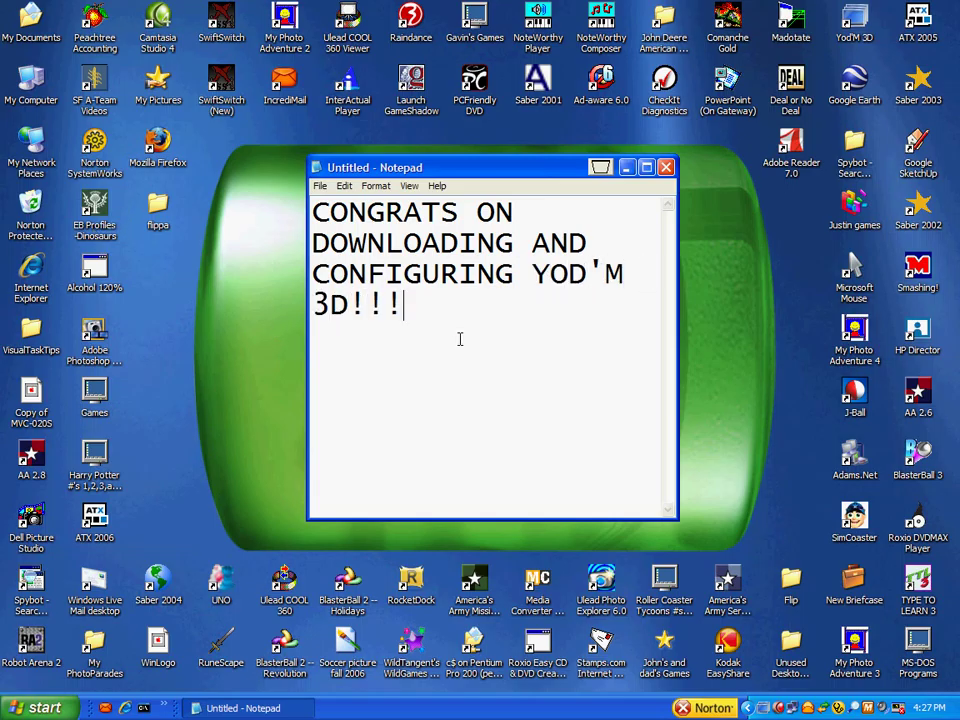
- Replace the whole congratulations note with "Tune in next time for..."
{"action": "left_click_drag", "start_coordinate": [460, 339], "coordinate": [263, 151]}
{"action": "type", "text": "Tune in"}
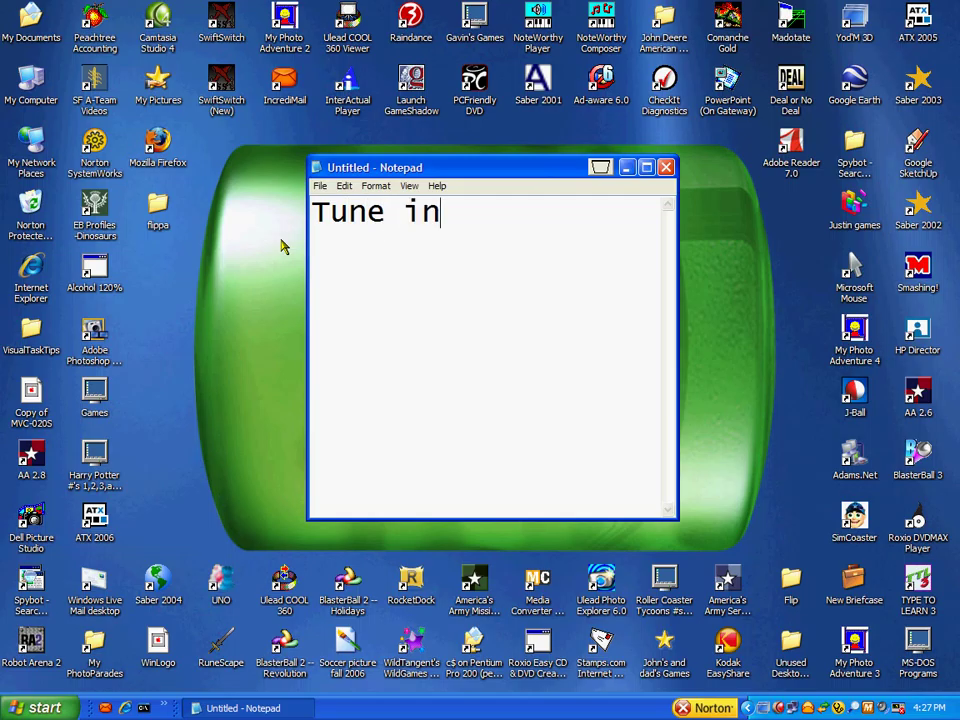
{"action": "type", "text": " next toim"}
{"action": "key", "text": "BackSpace"}
{"action": "key", "text": "BackSpace"}
{"action": "key", "text": "BackSpace"}
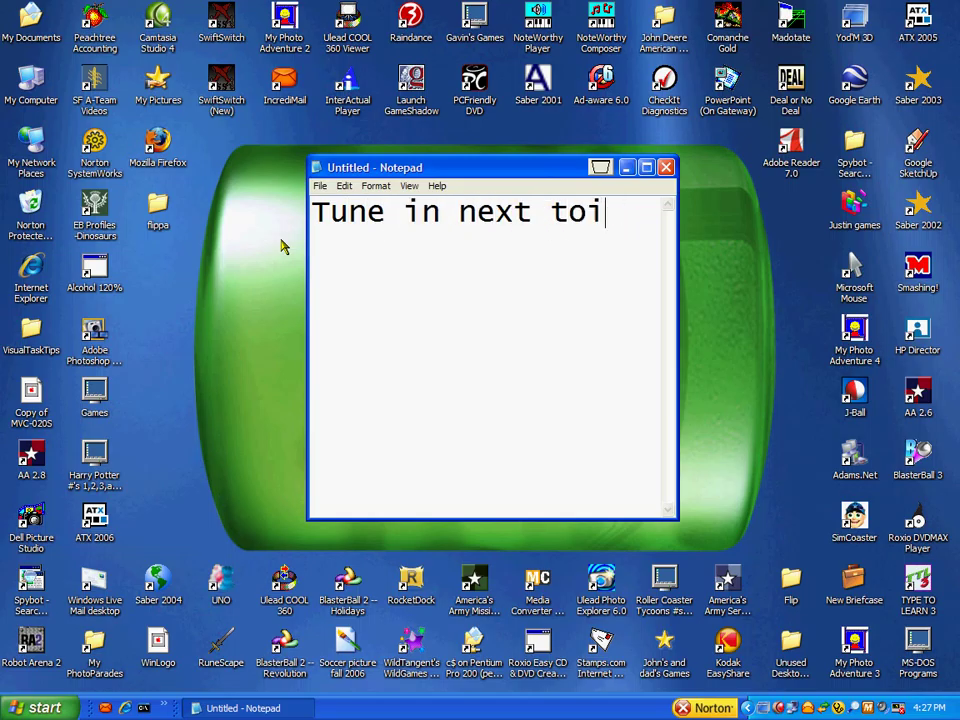
{"action": "type", "text": "ime for.."}
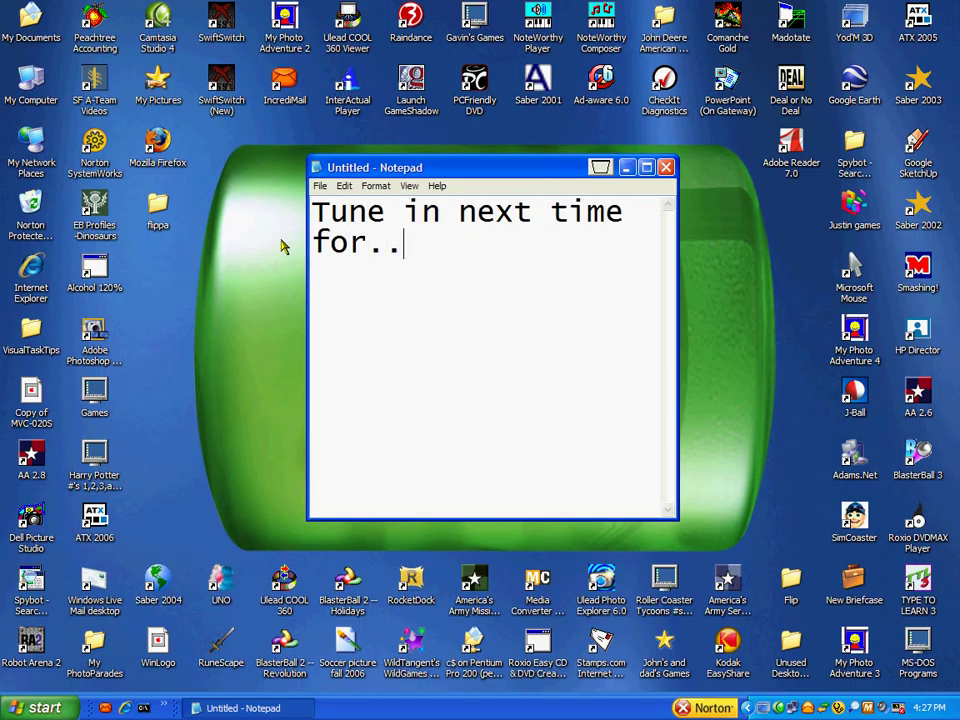
{"action": "type", "text": "."}
- Add "MADOTATE" to the note below the first sentence, separated by two blank lines
{"action": "key", "text": "Return"}
{"action": "key", "text": "Return"}
{"action": "key", "text": "Return"}
{"action": "type", "text": "MA"}
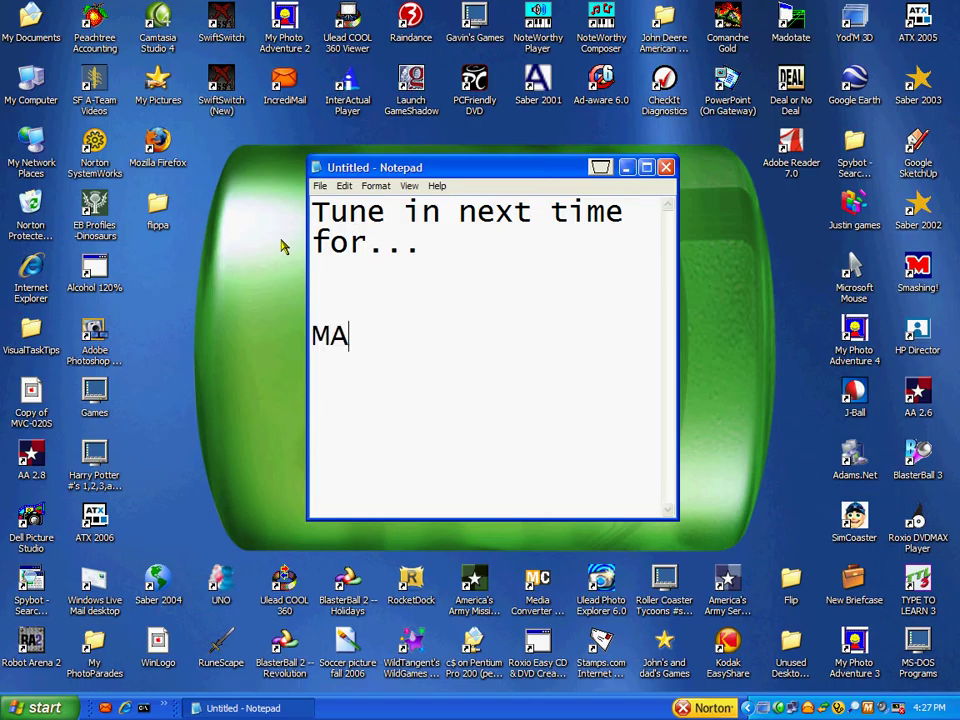
{"action": "type", "text": "DOTATE!"}
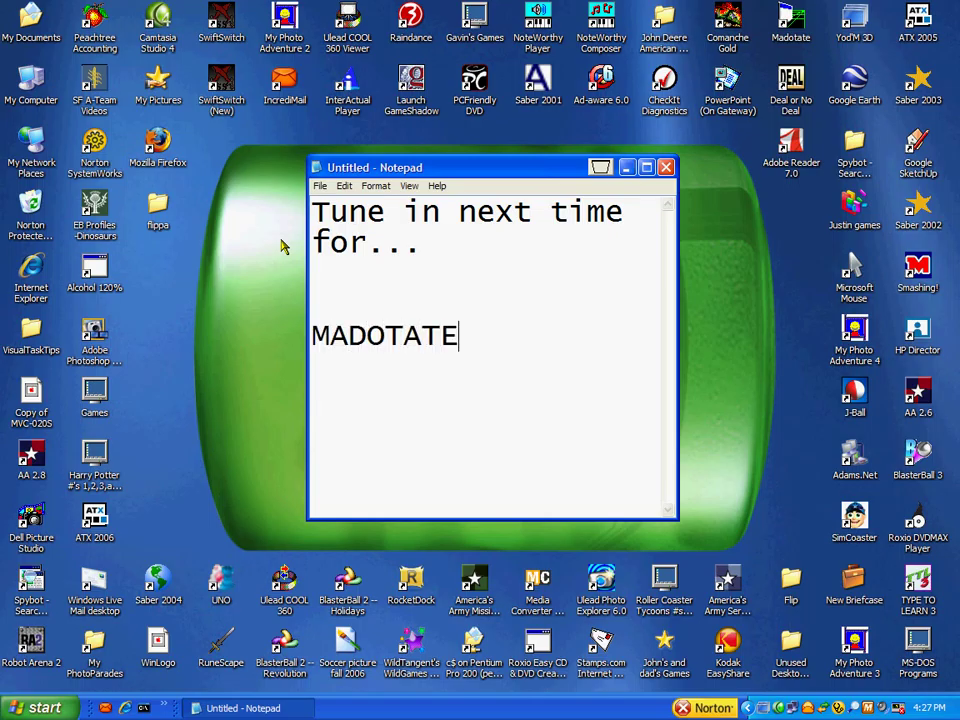
{"action": "right_click", "coordinate": [785, 705]}
{"action": "left_click", "coordinate": [736, 631]}
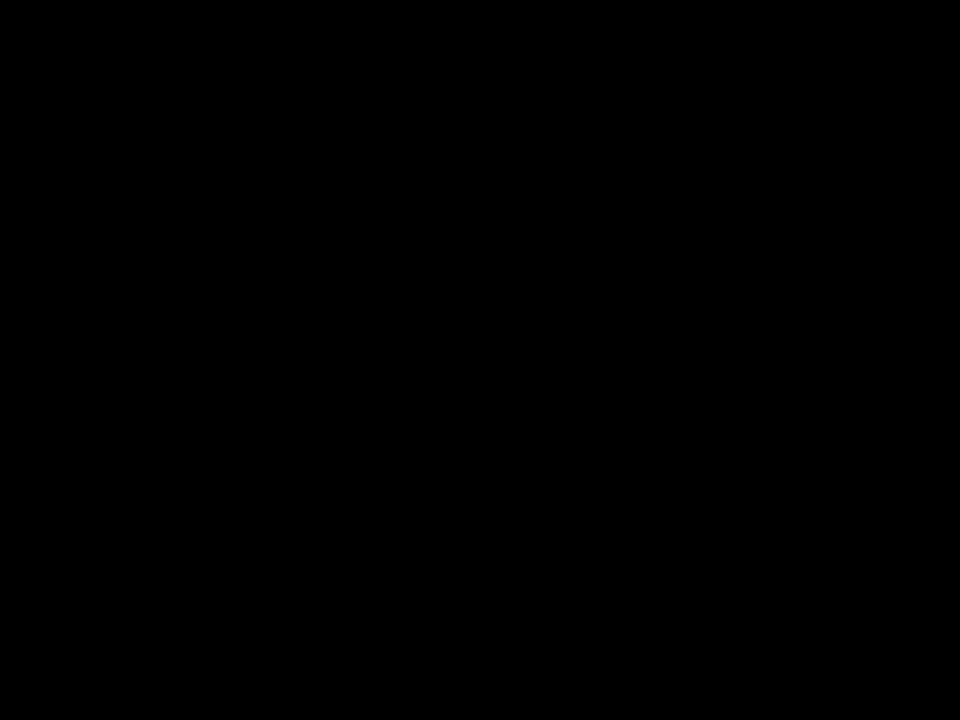